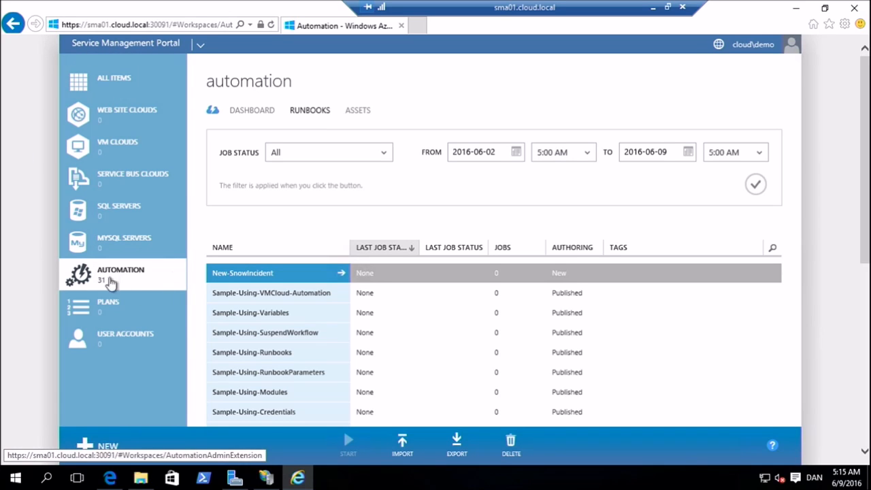
Limit the automation dashboard to failed and suspended jobs and review the jobs list
click(111, 277)
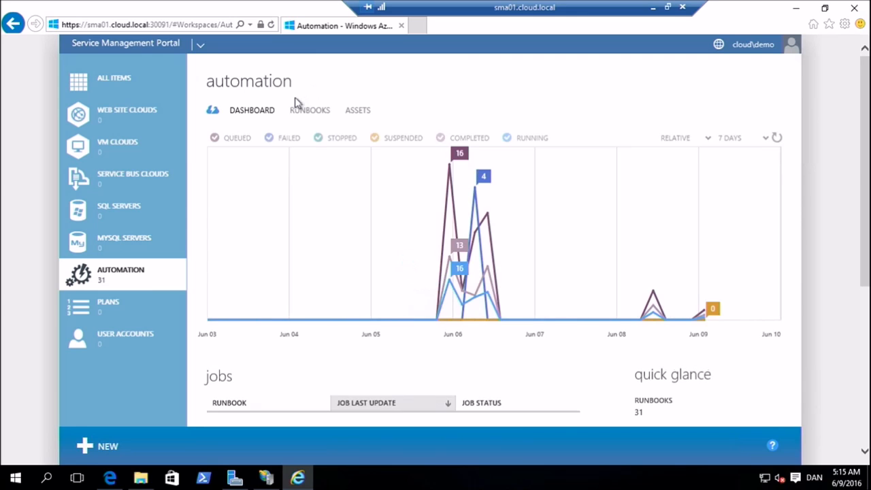
click(439, 139)
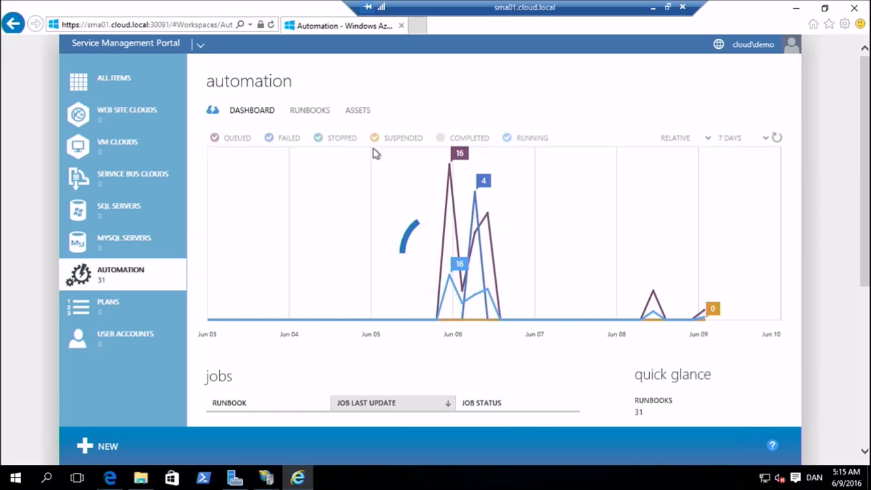
click(318, 141)
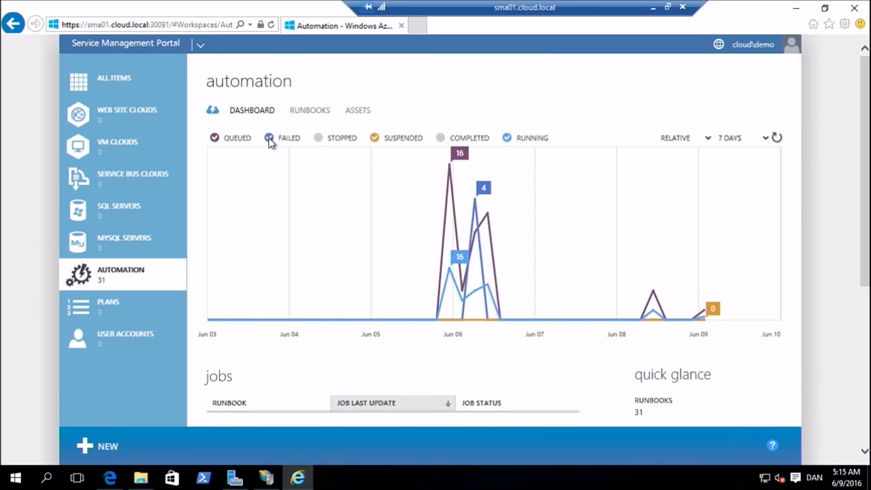
click(270, 139)
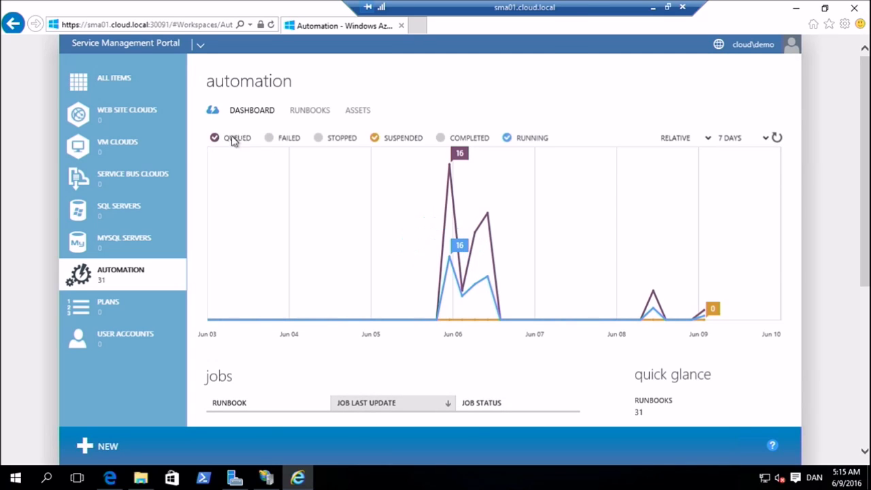
click(269, 139)
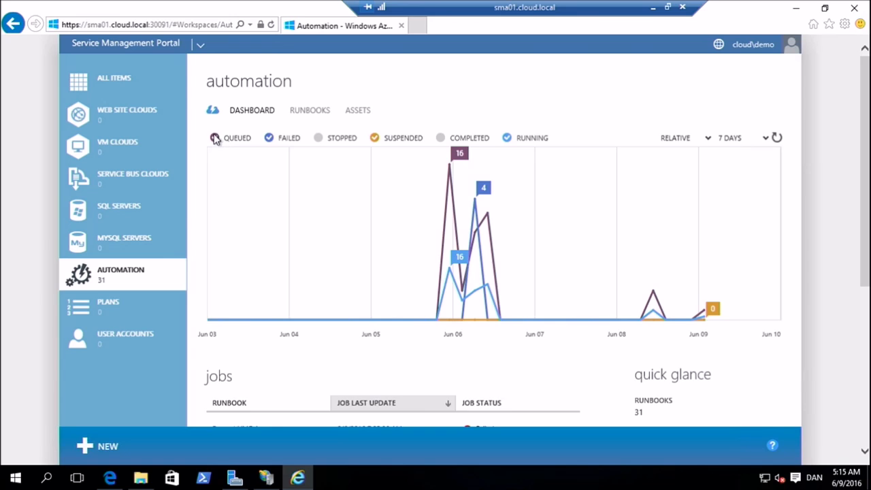
click(214, 138)
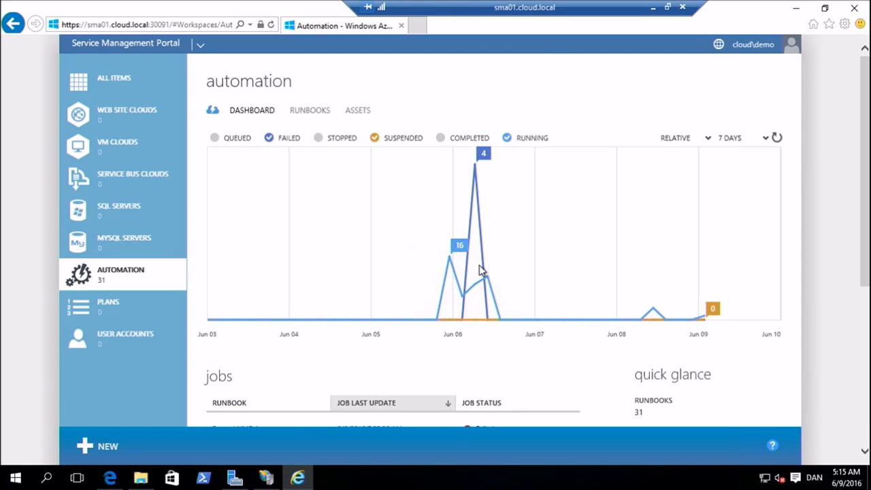
click(507, 138)
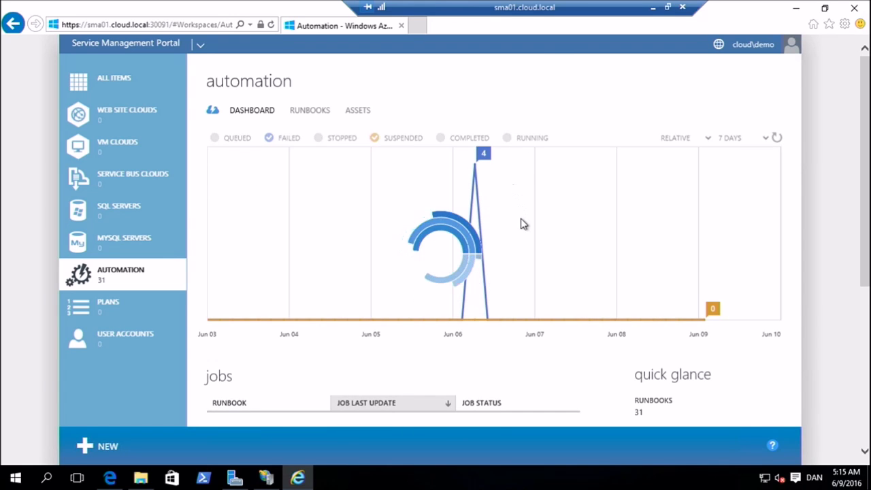
scroll(373, 286, down, 2)
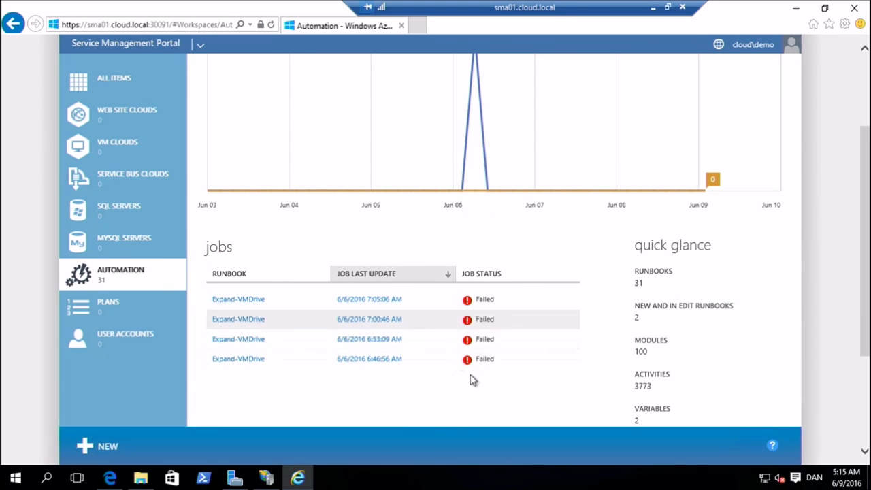
scroll(368, 248, up, 2)
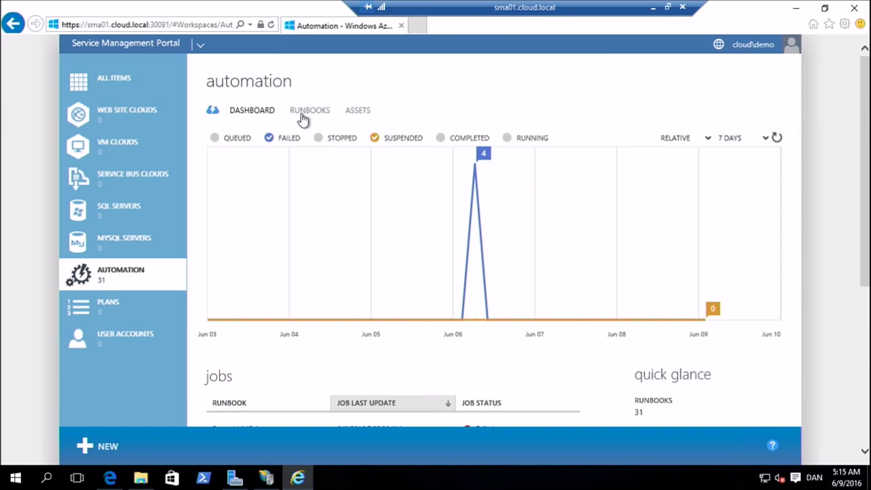
scroll(301, 238, down, 2)
scroll(302, 239, up, 2)
Find the Expand-VMDrive runbook on the second page of the runbook list and open it
click(322, 115)
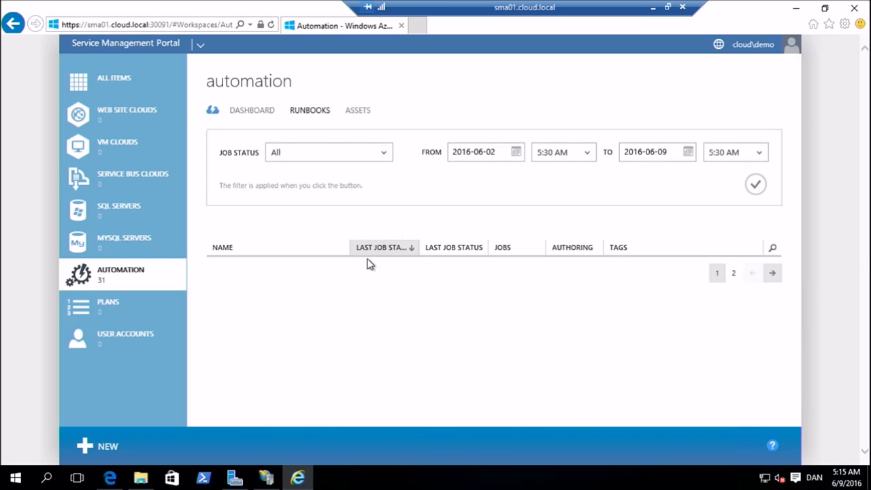
scroll(426, 272, down, 5)
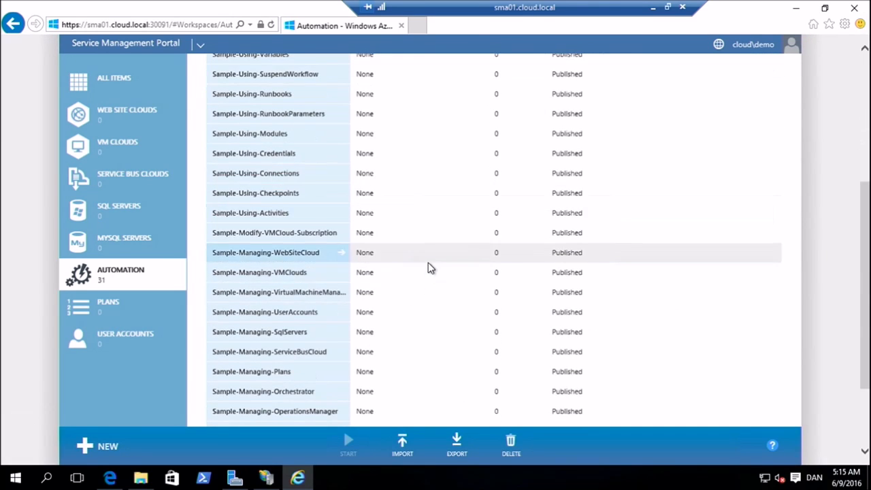
click(733, 397)
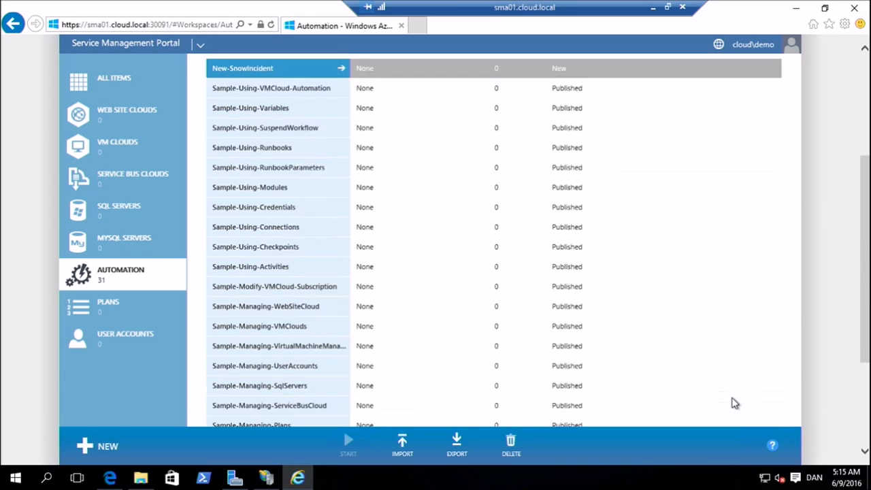
scroll(418, 286, up, 3)
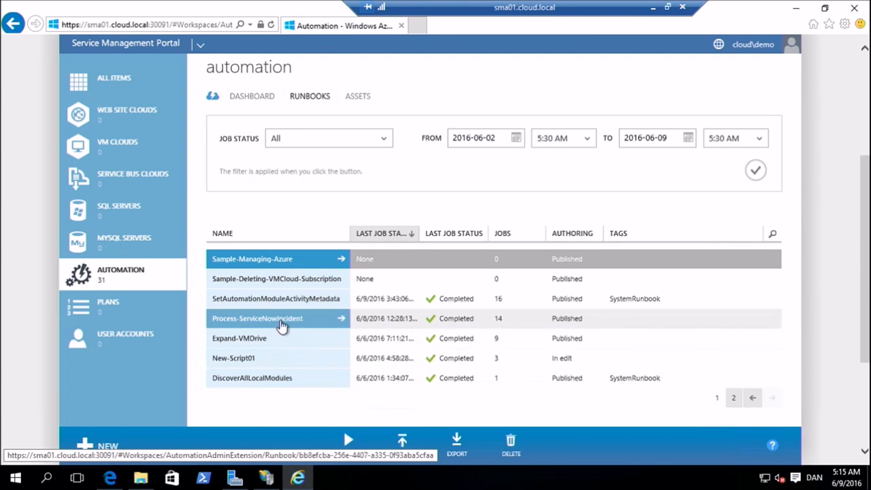
click(271, 346)
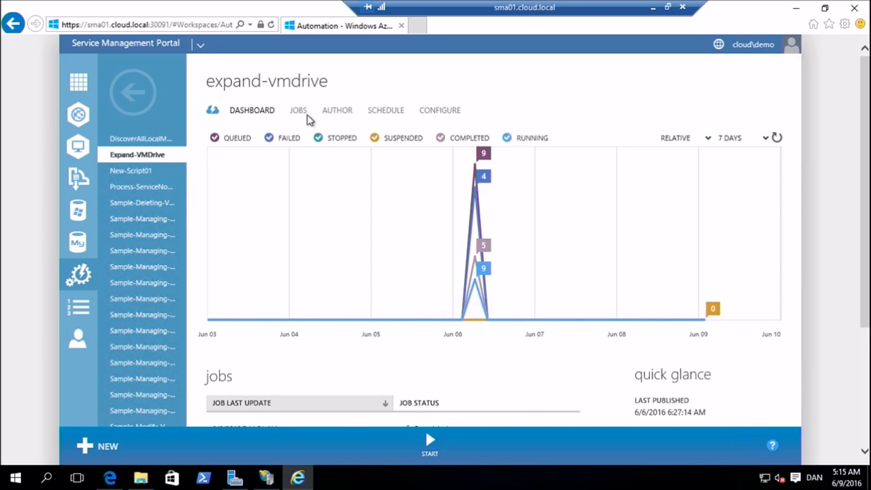
Review the recent jobs of the Expand-VMDrive runbook and its full job history
scroll(307, 259, down, 2)
scroll(310, 253, down, 1)
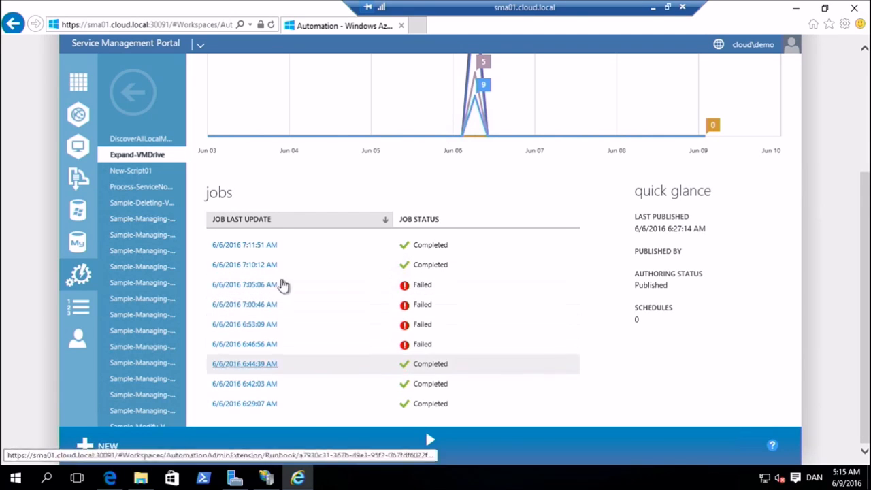
scroll(336, 268, up, 3)
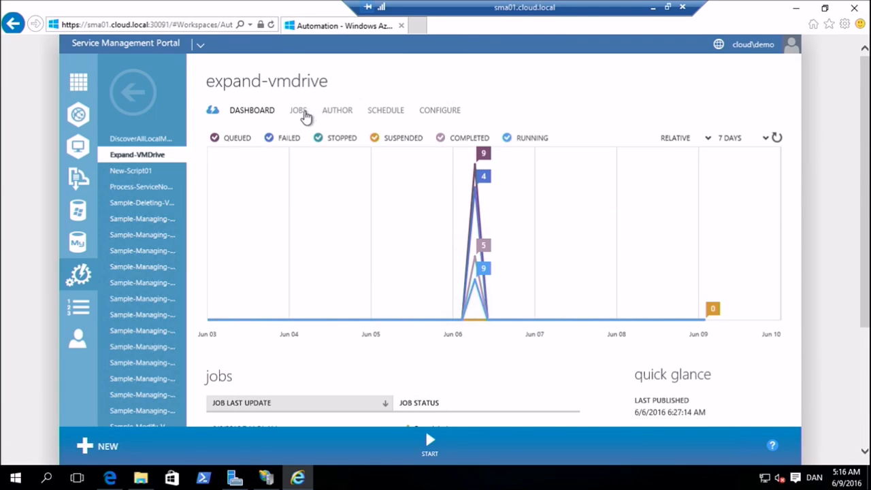
click(302, 113)
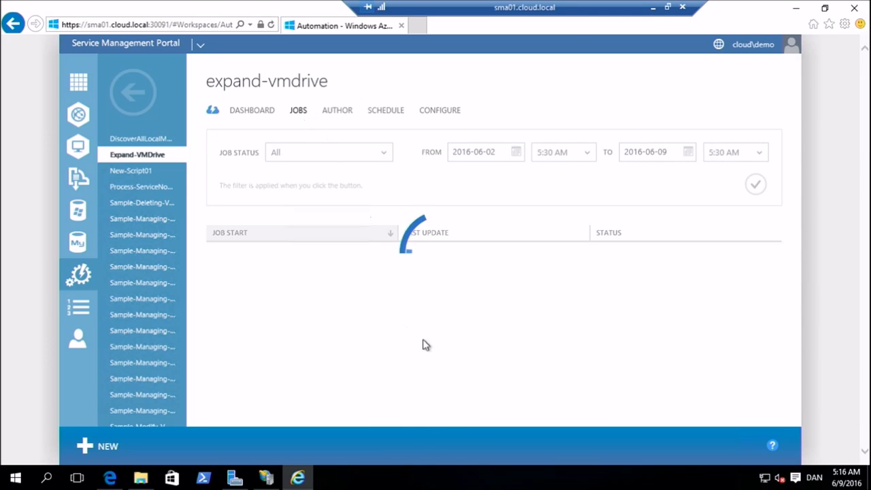
scroll(503, 338, down, 1)
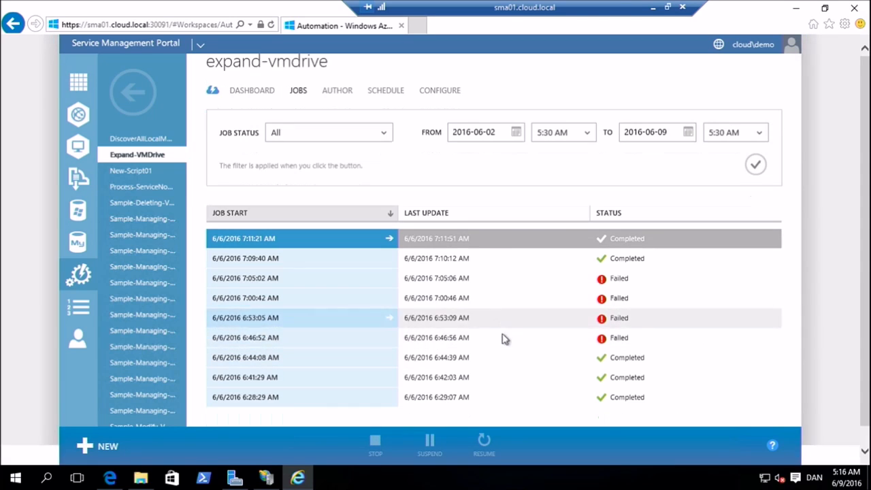
Examine the summary, input parameters and output of the job started 6/6/2016 7:11:21 AM, and return to the job list
click(280, 248)
scroll(333, 233, down, 3)
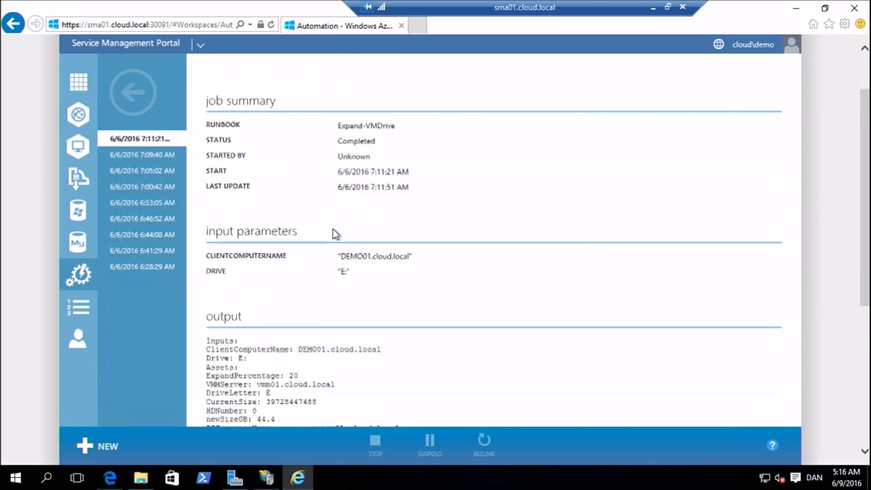
scroll(354, 255, up, 2)
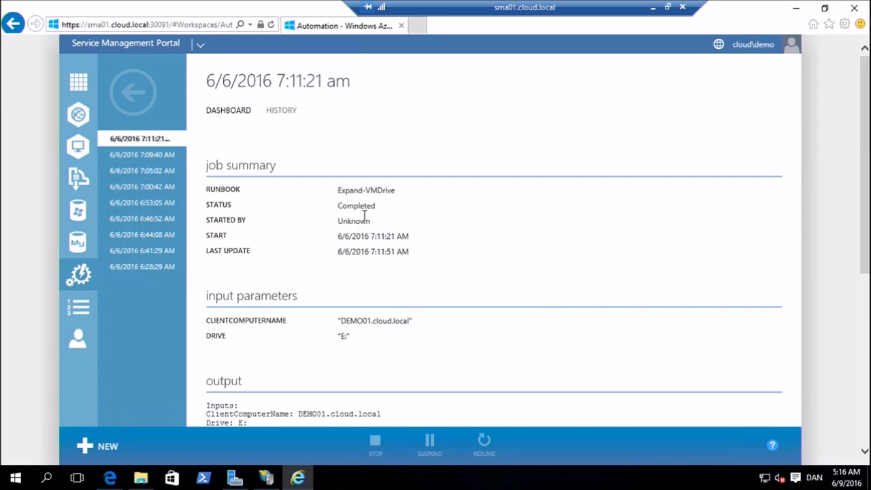
scroll(388, 282, down, 2)
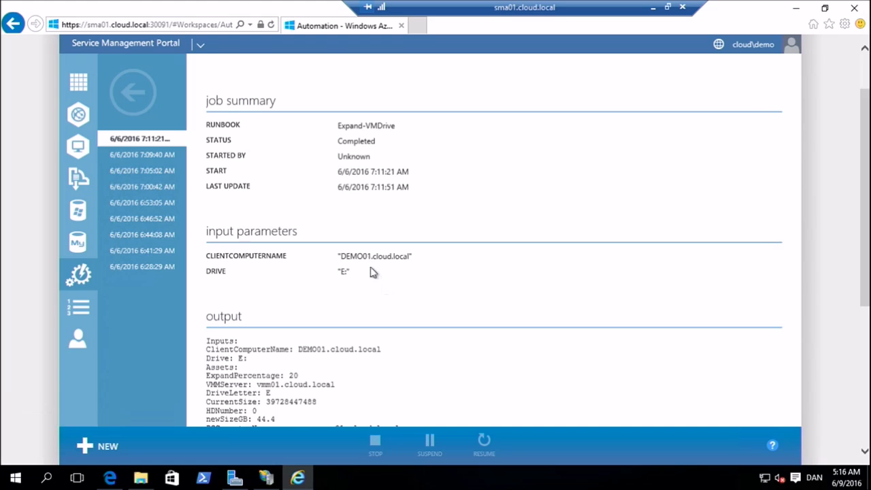
scroll(371, 269, down, 5)
scroll(378, 394, down, 2)
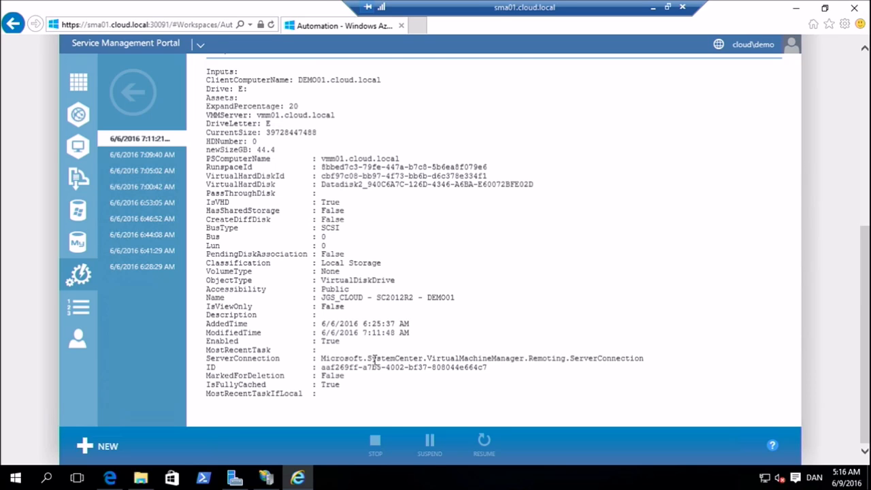
click(149, 88)
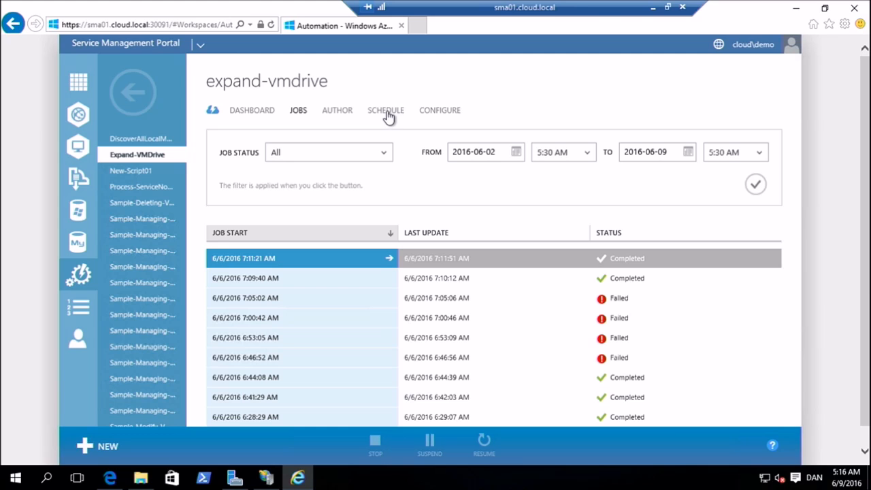
Review the published script of the Expand-VMDrive runbook
click(338, 113)
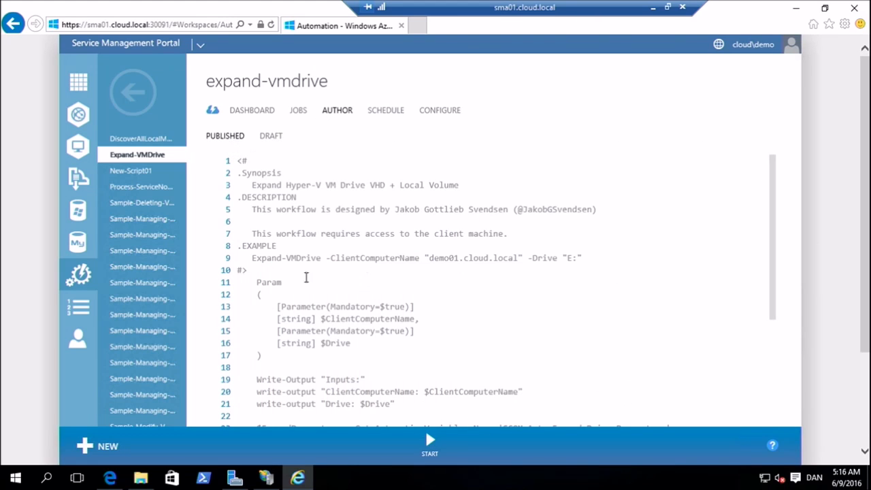
scroll(379, 288, down, 2)
scroll(388, 255, down, 12)
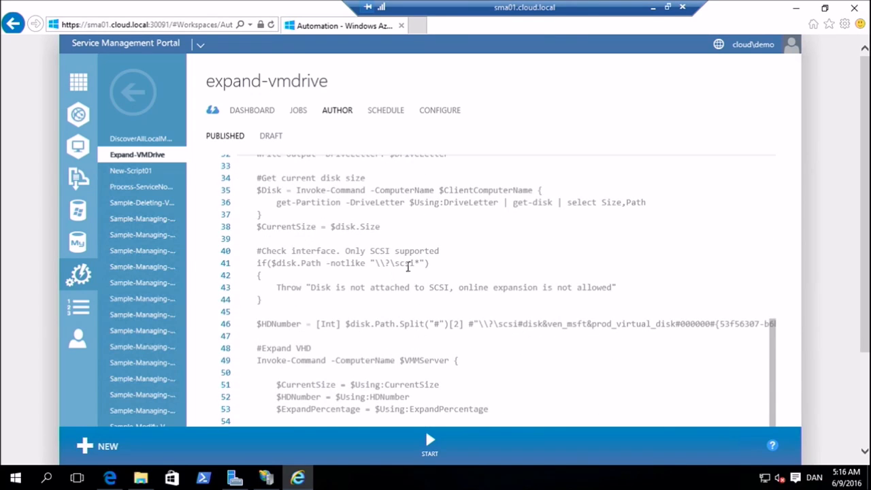
scroll(389, 263, up, 4)
scroll(390, 263, up, 2)
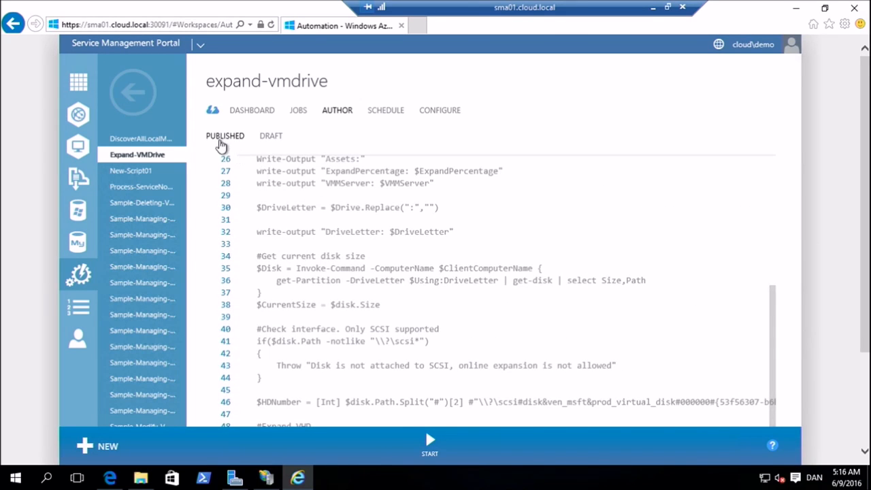
Put the Expand-VMDrive runbook into edit mode as a draft
click(272, 138)
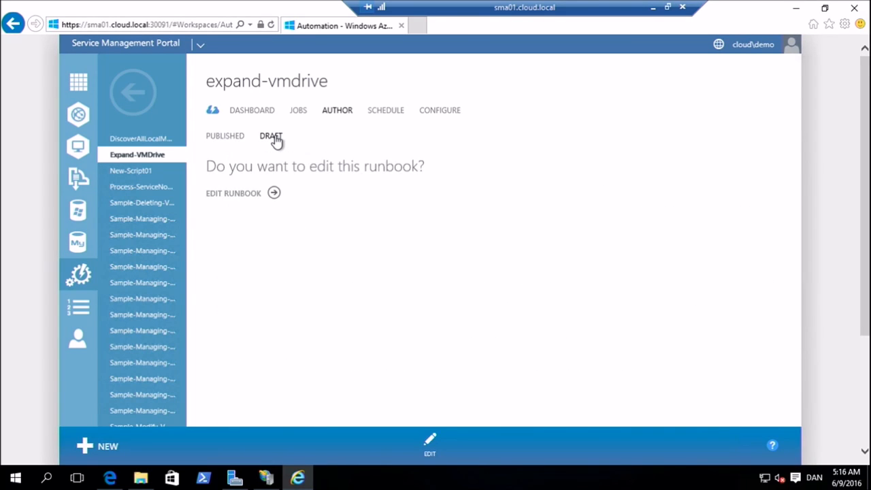
click(246, 195)
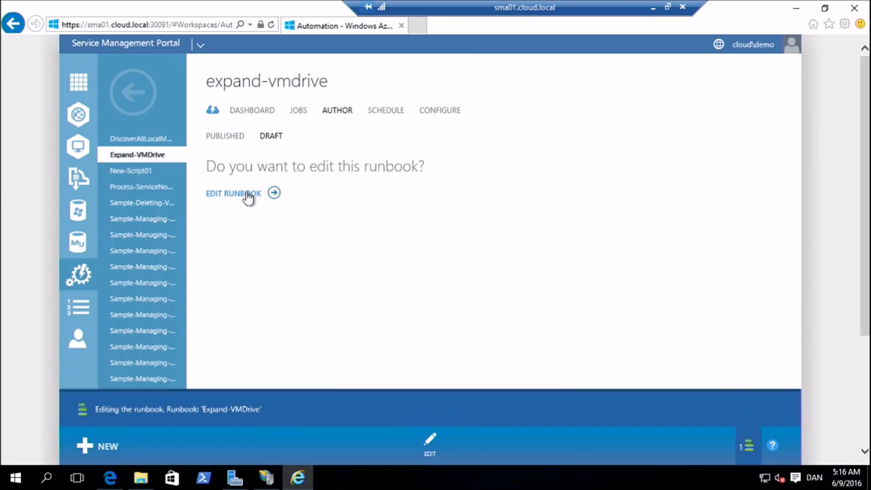
scroll(354, 195, down, 8)
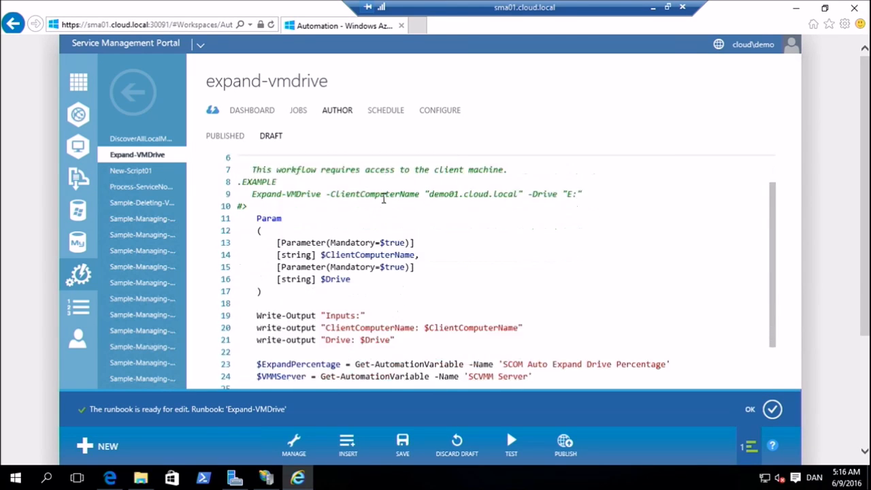
Try adding write.output on the blank line 29 of the draft script, and erase it
click(326, 212)
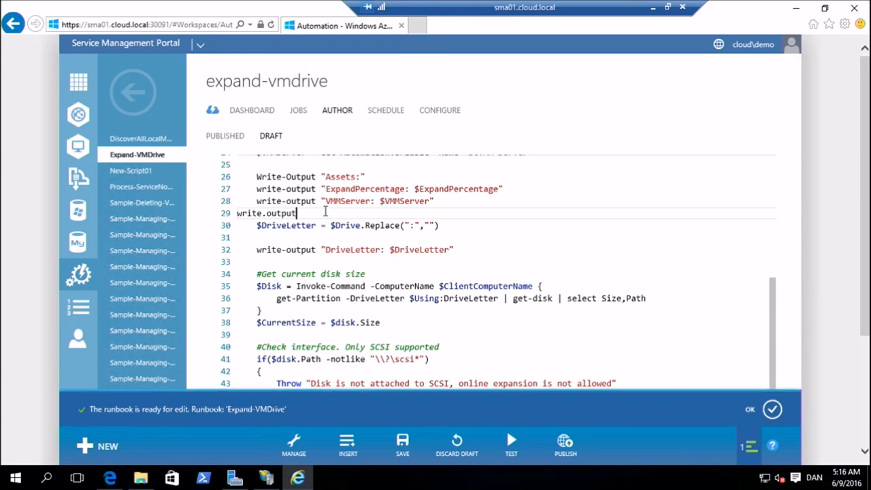
text(write.output)
key(BackSpace)
key(BackSpace)
key(BackSpace)
key(BackSpace)
key(BackSpace)
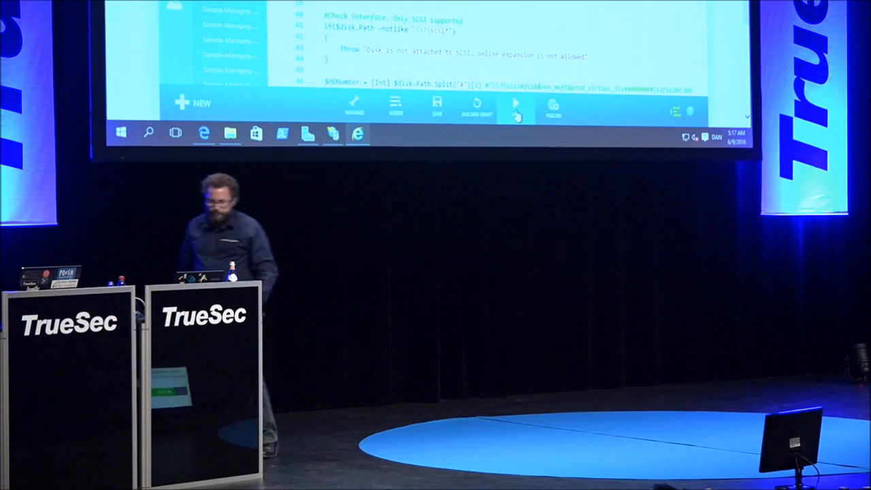
Save and test the Expand-VMDrive draft with ClientComputerName noexist and Drive H
click(515, 110)
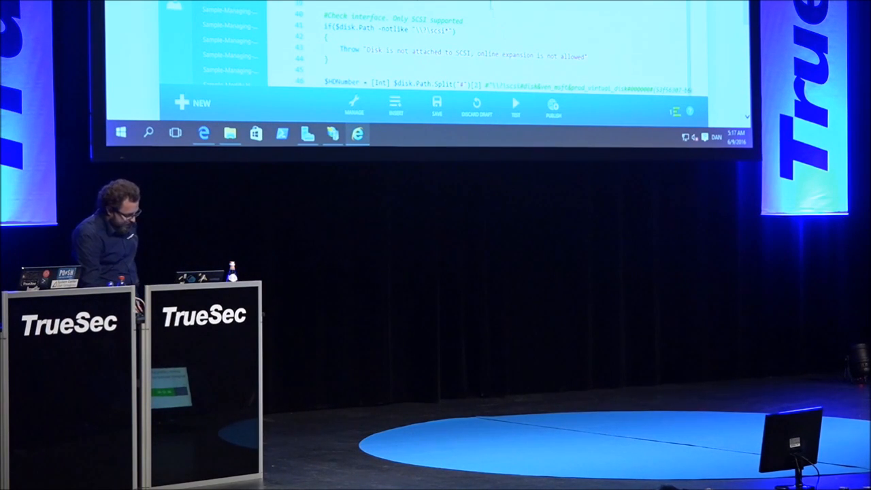
scroll(408, 61, down, 3)
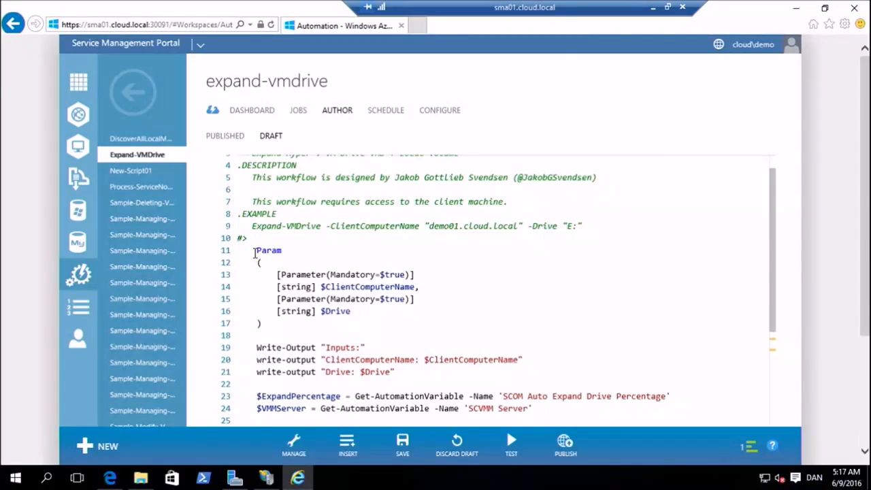
drag(256, 251, 292, 321)
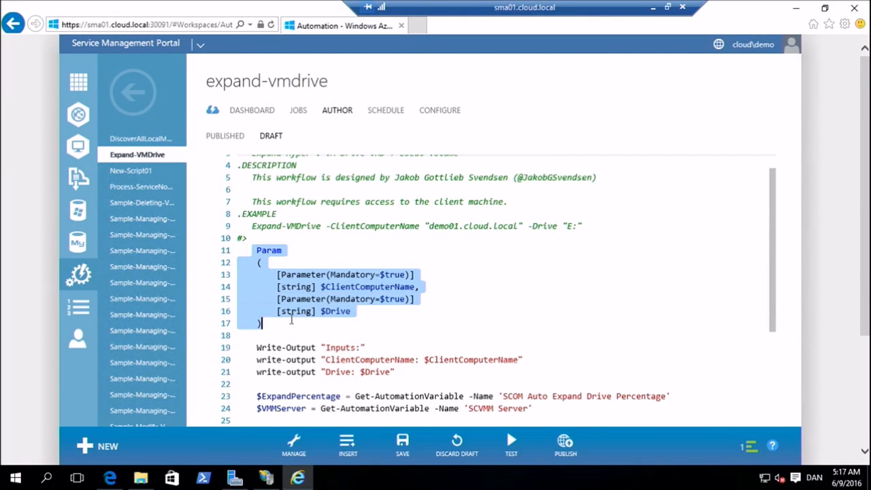
click(292, 321)
click(510, 446)
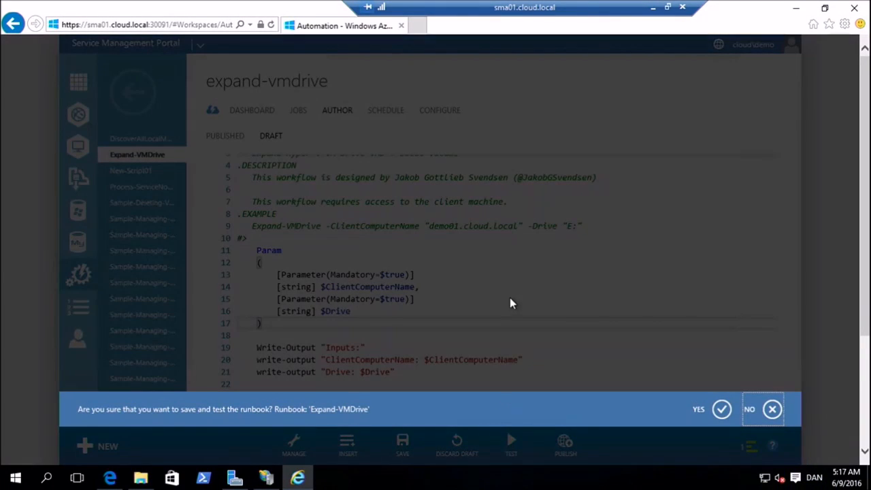
click(721, 410)
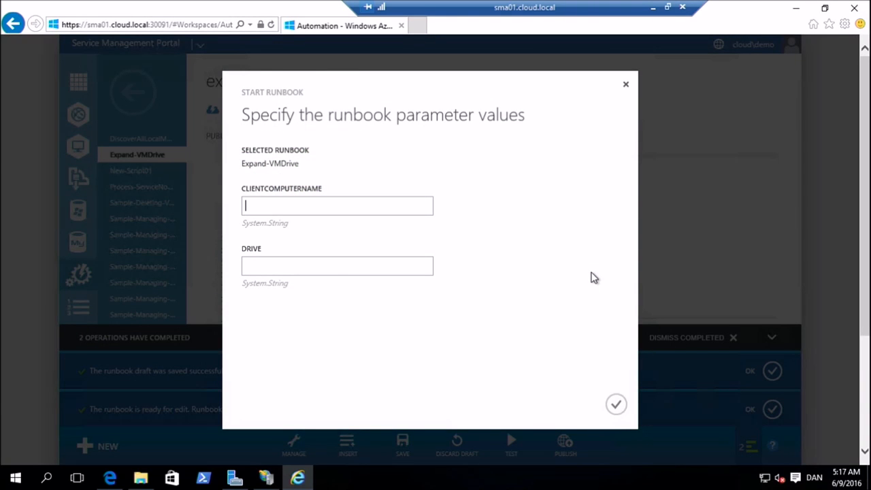
text(nlo)
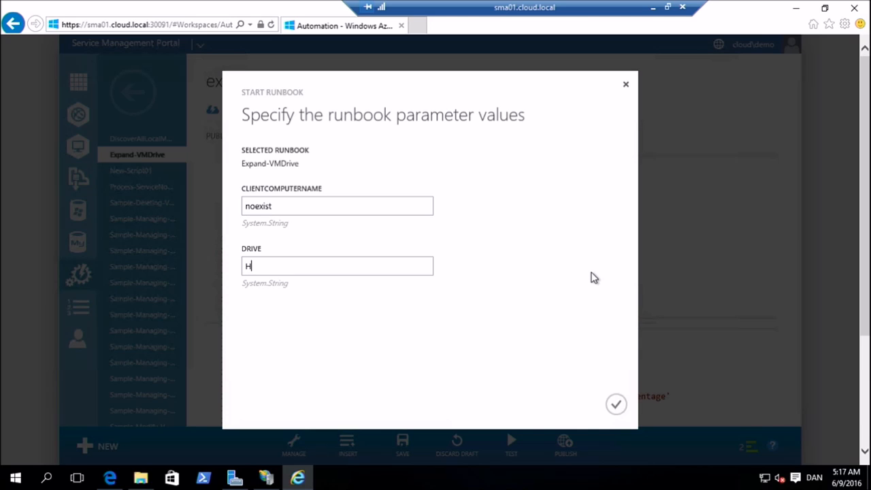
click(617, 407)
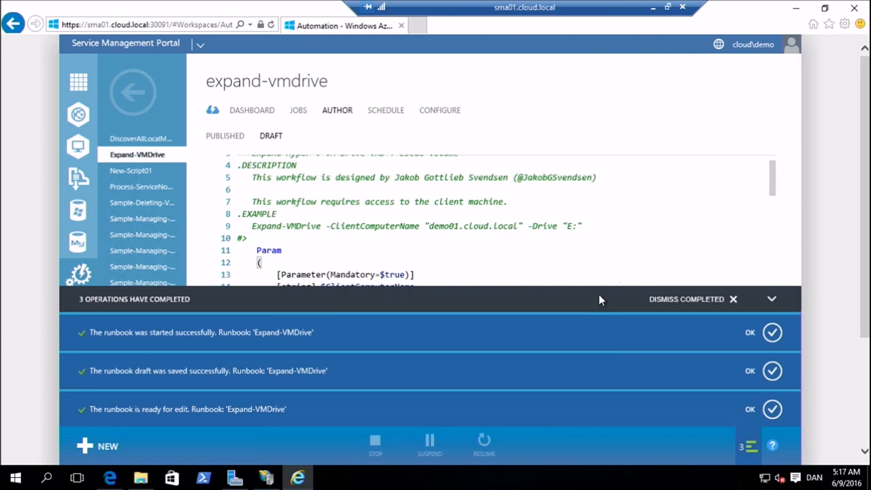
Dismiss the completed-operation notifications and collapse the draft's test output pane to view the script
click(699, 300)
right_click(698, 294)
click(671, 283)
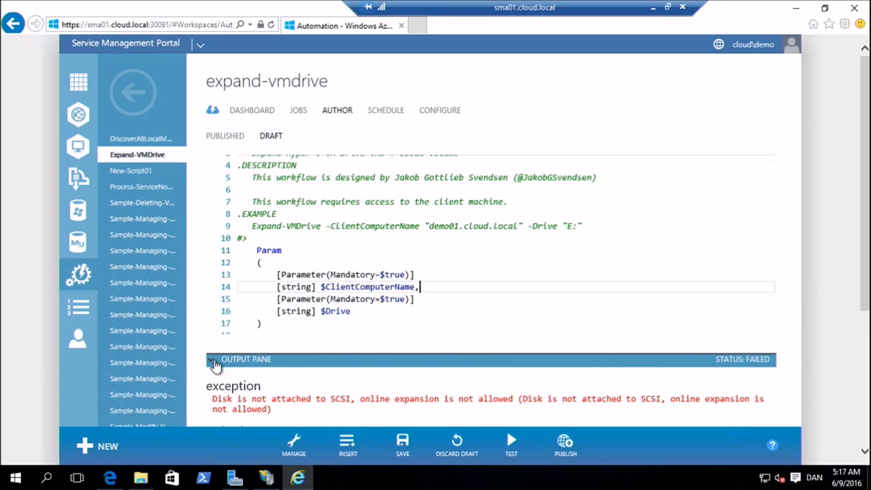
click(217, 362)
scroll(224, 381, down, 10)
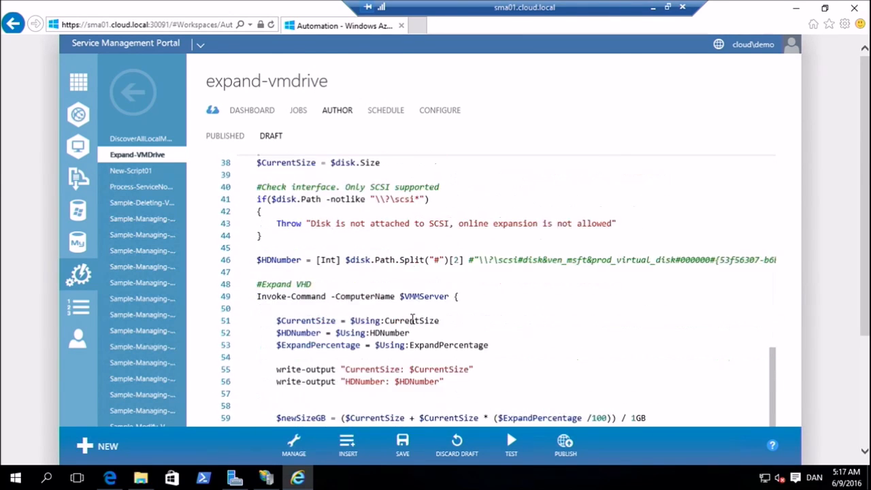
click(266, 400)
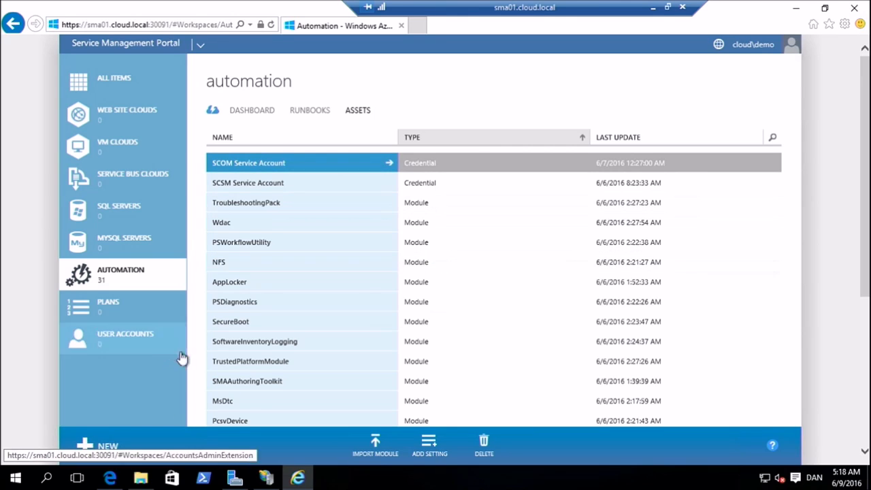
In File Explorer, look inside the PSServiceNow archive in Downloads, return to Downloads and turn on file name extensions
click(141, 478)
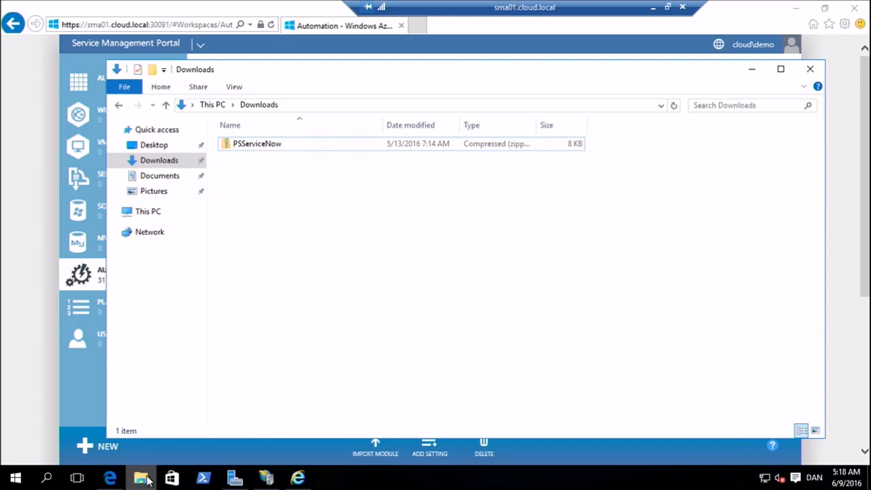
double_click(265, 147)
double_click(264, 146)
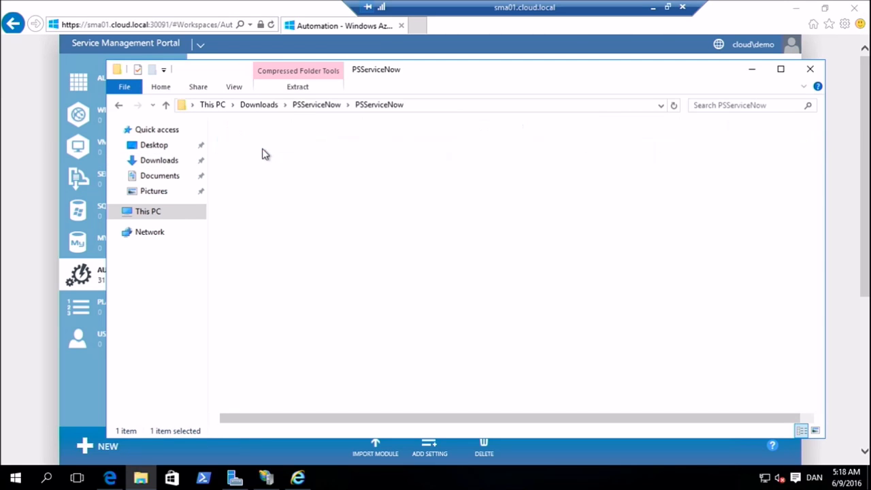
key(BackSpace)
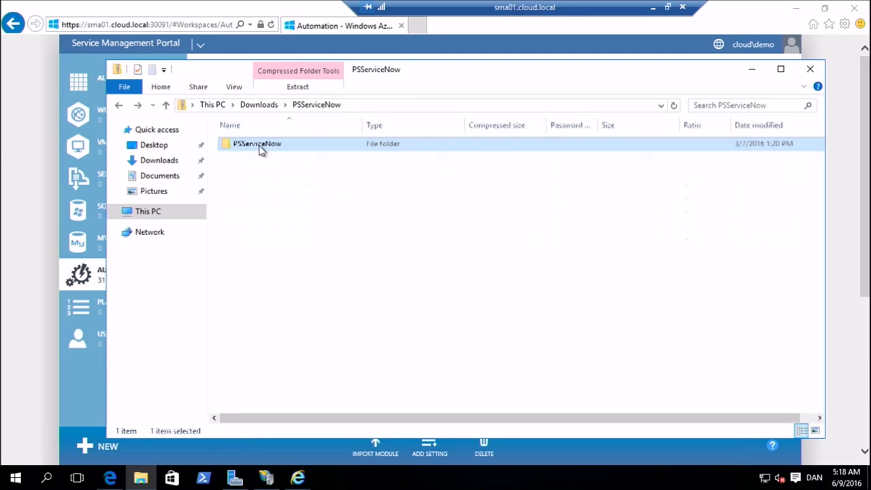
key(BackSpace)
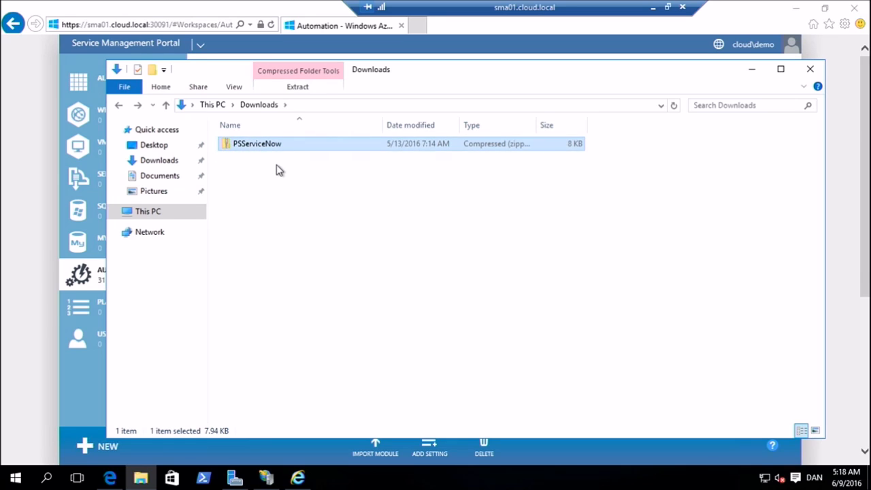
click(238, 90)
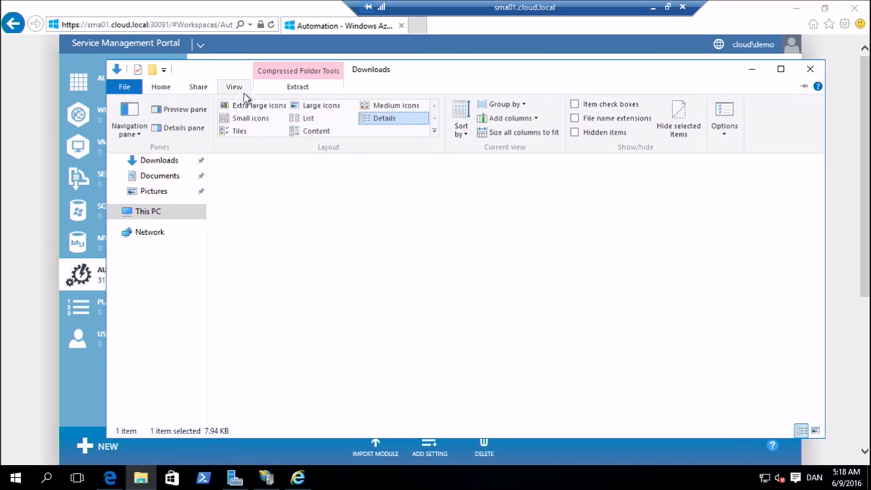
click(593, 119)
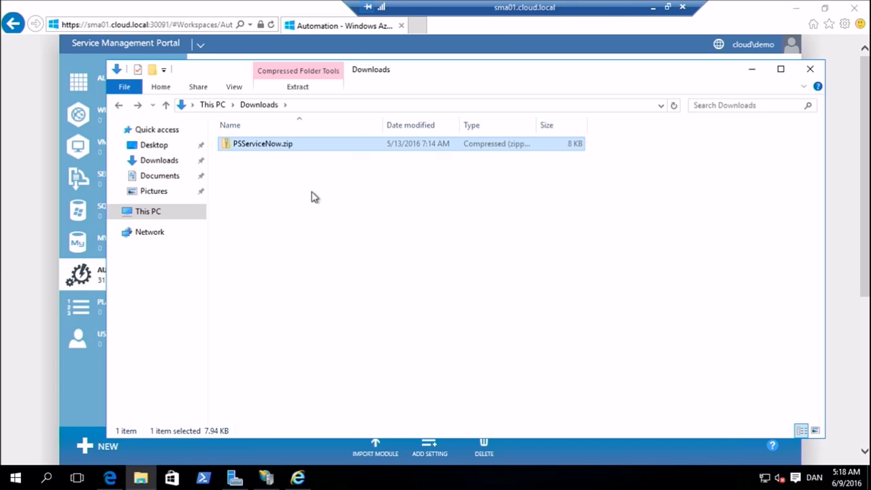
Switch to the Service Management Portal, import the integration module PSServiceNow.zip from Downloads and dismiss the completion notifications
click(376, 450)
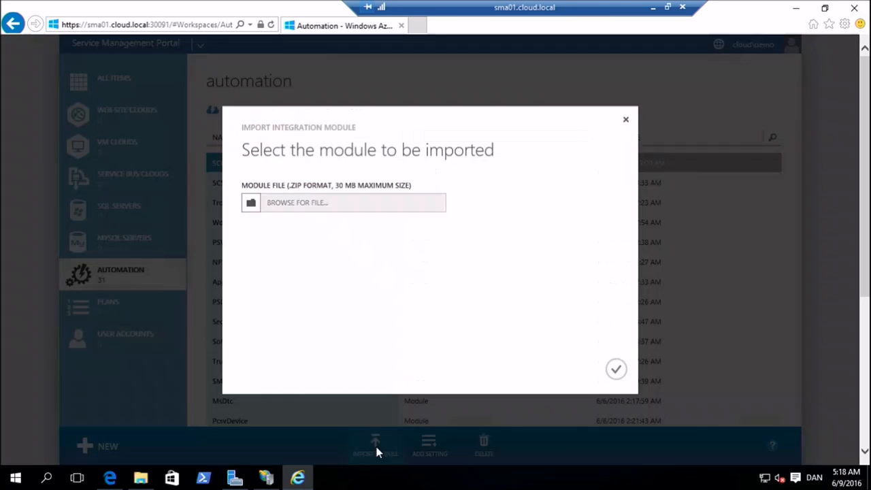
click(253, 204)
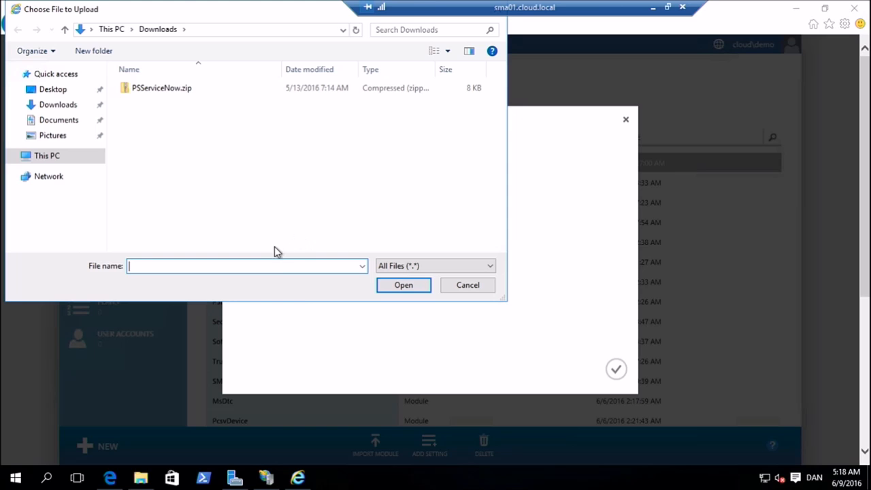
text("C:\Users\demo\Downloads\PSServiceNow.zip")
click(394, 286)
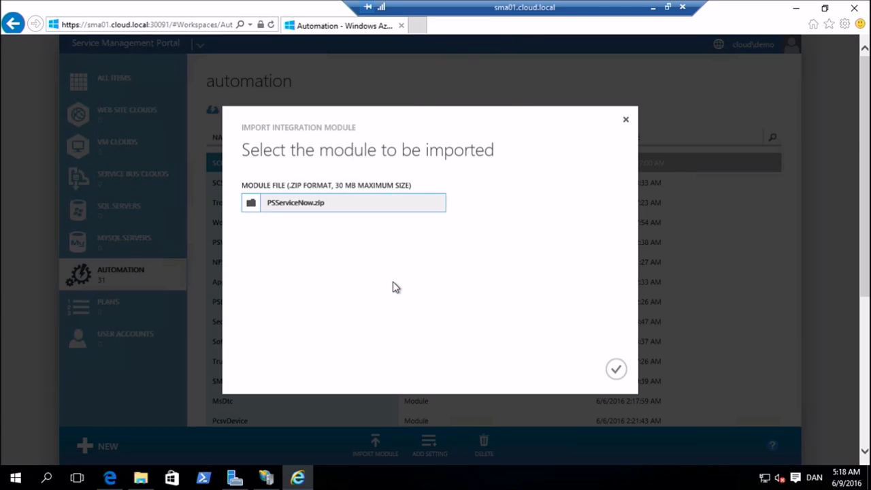
click(615, 368)
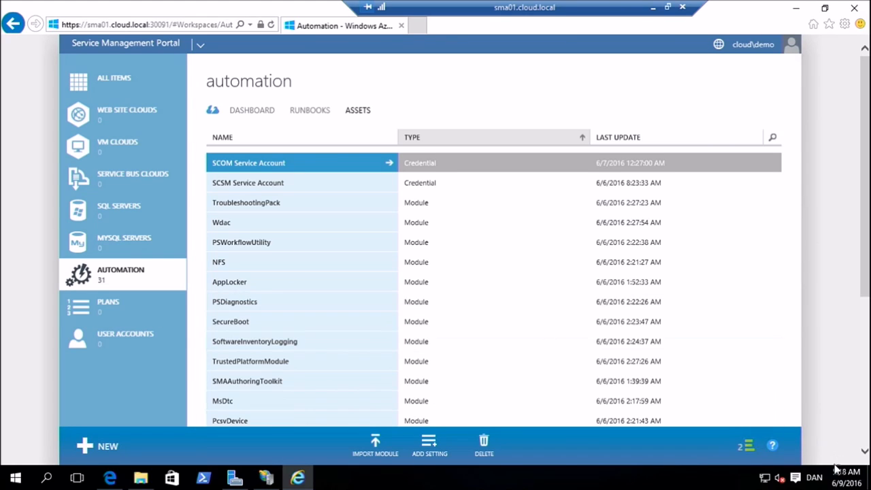
click(746, 446)
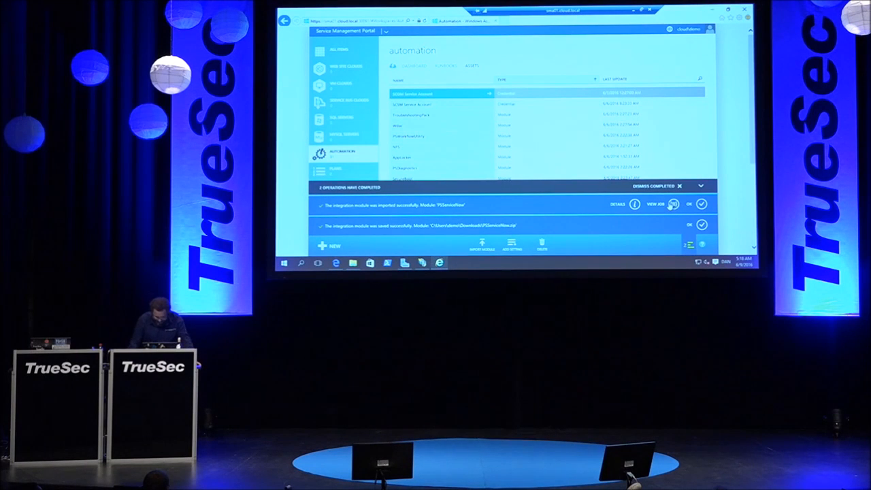
click(701, 203)
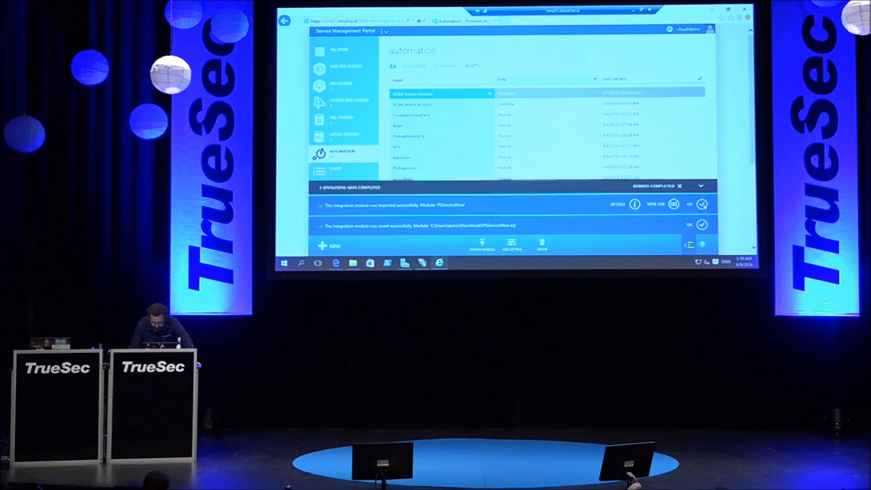
click(701, 223)
Search the automation assets for "service", and reopen the unfiltered asset list
click(700, 79)
text(service)
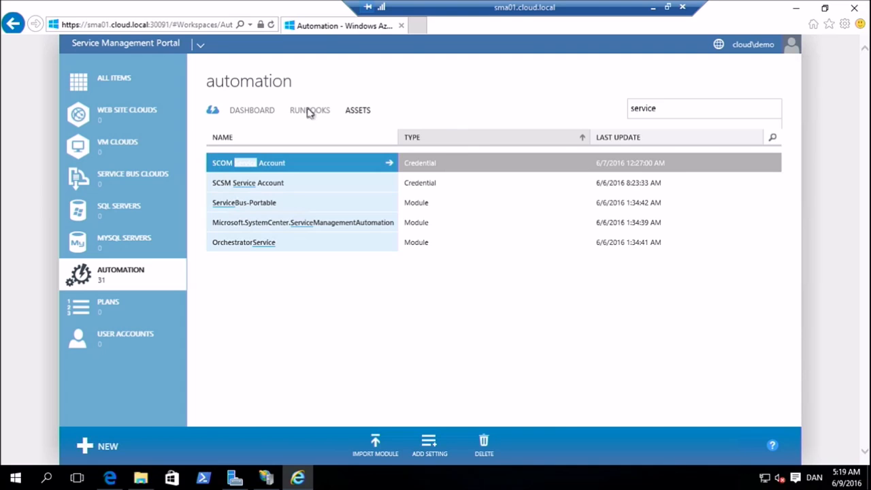
click(308, 112)
click(356, 111)
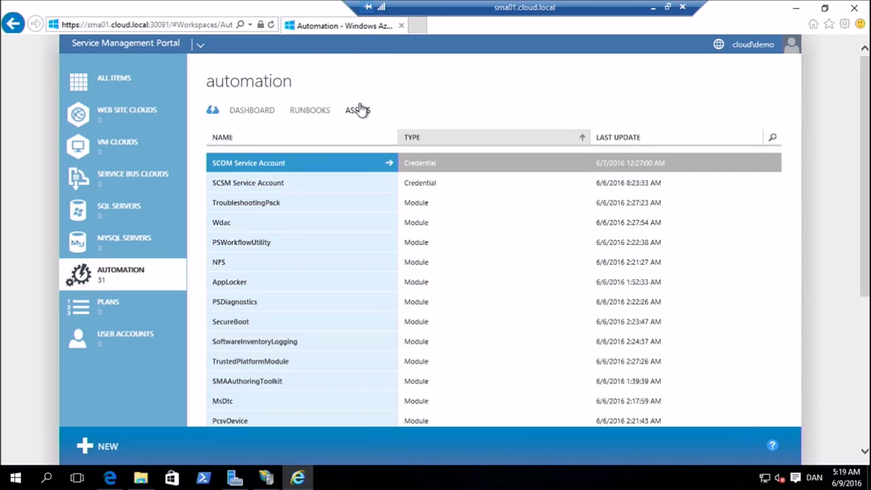
Search the automation assets for "now", and replace the search term with "service"
click(775, 139)
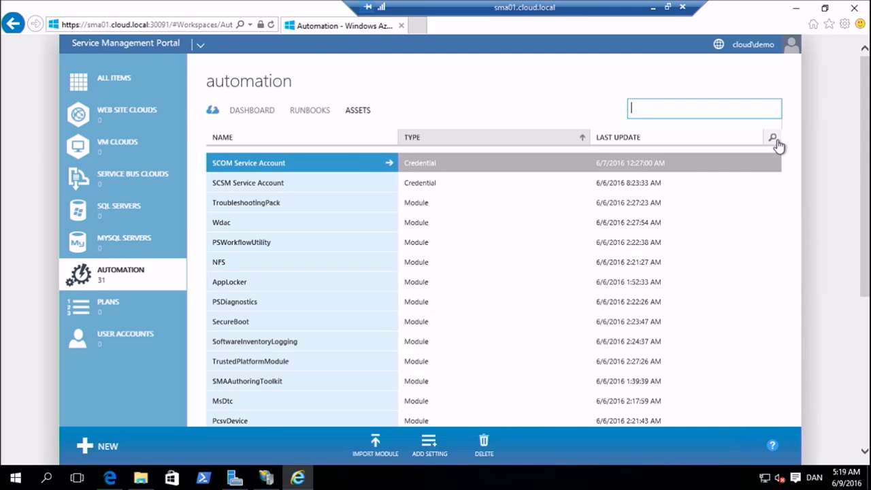
text(now)
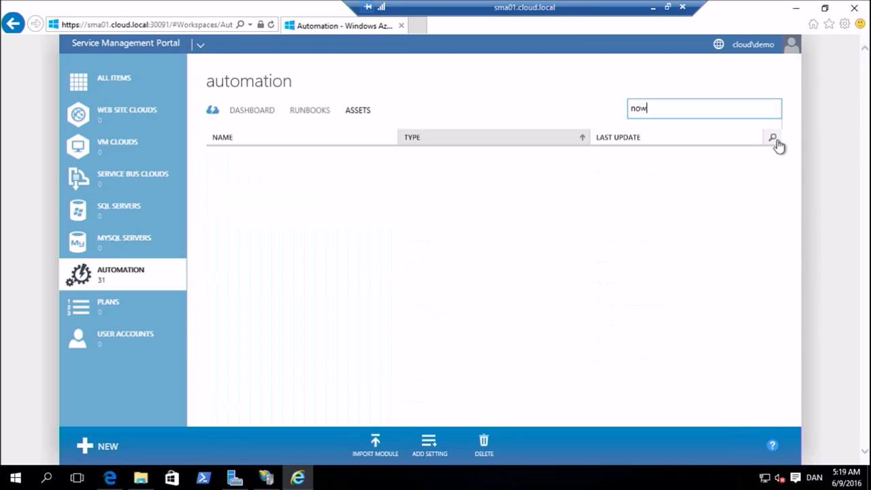
key(BackSpace)
key(BackSpace)
key(BackSpace)
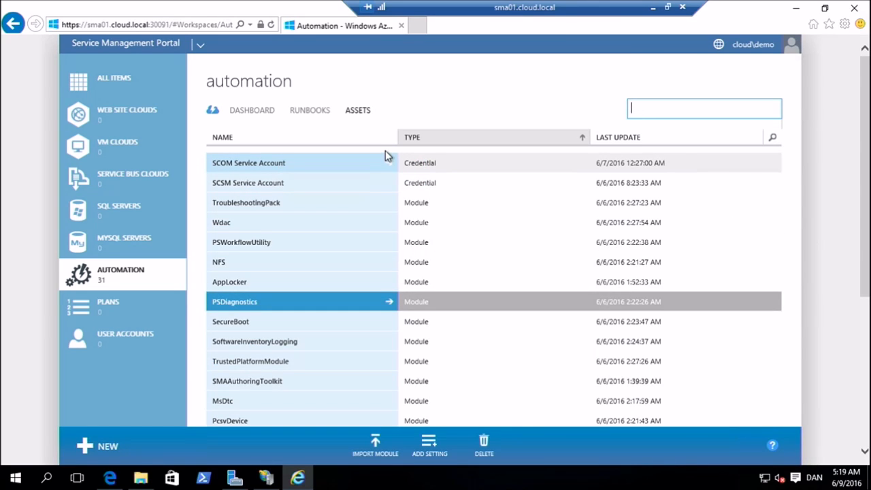
text(serv)
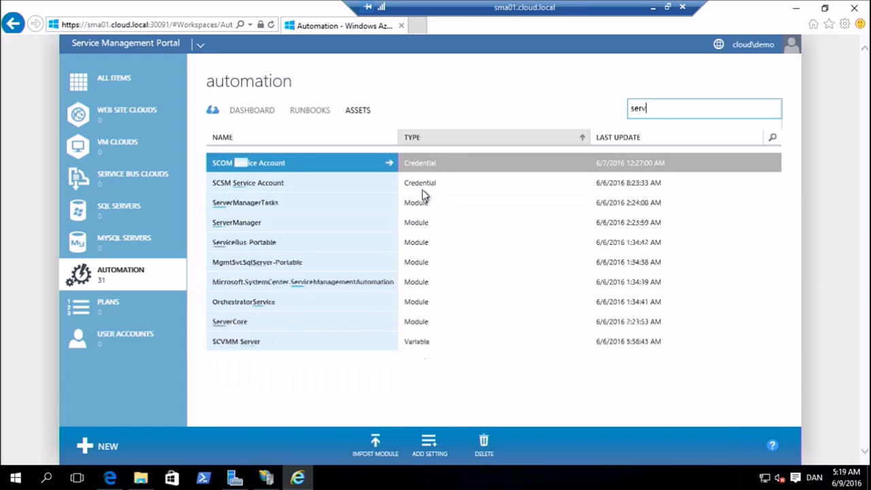
text(ice)
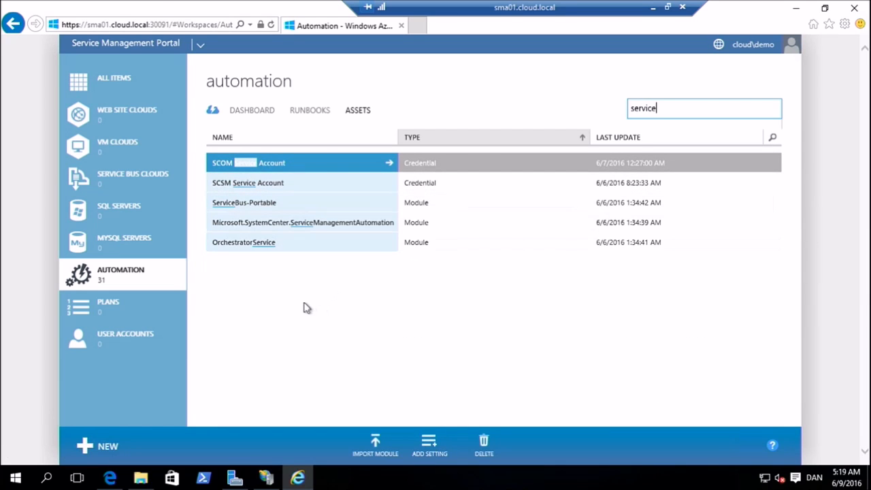
Reload the portal page, and search its automation assets for "service"
click(267, 26)
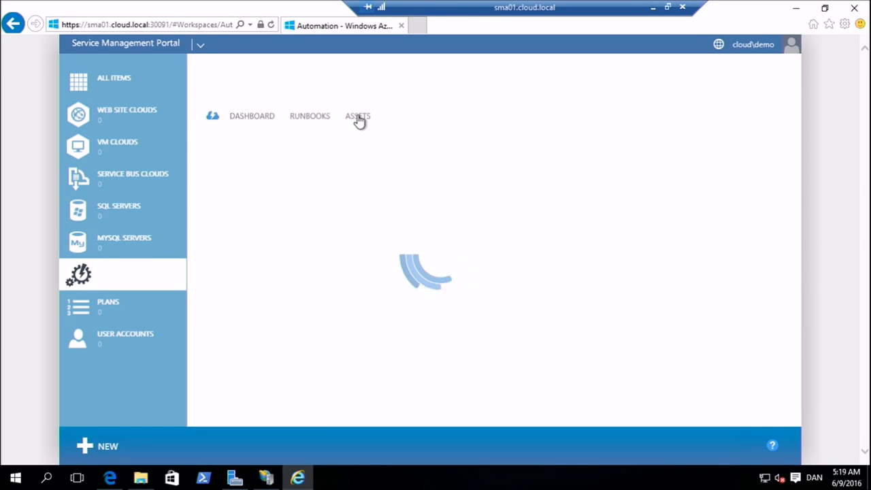
click(358, 117)
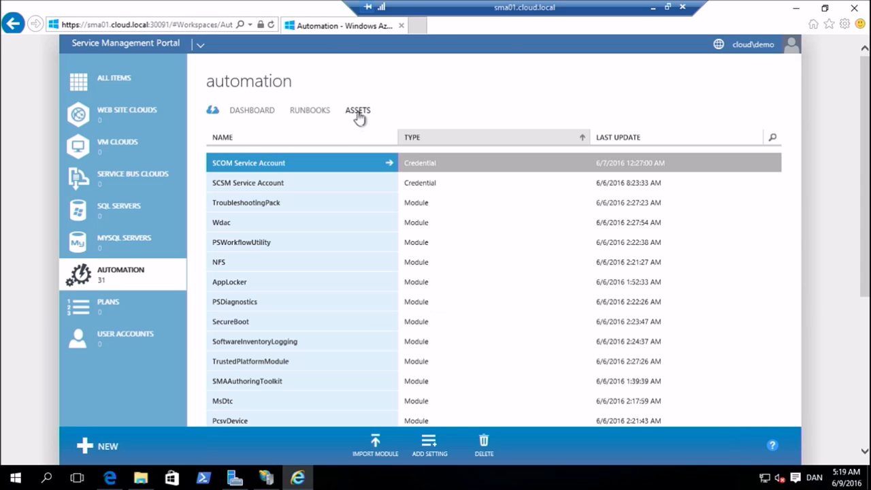
click(775, 139)
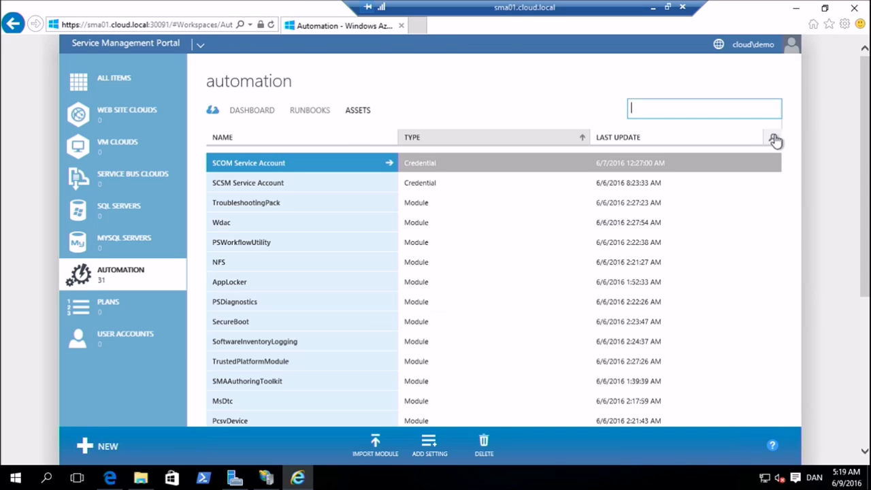
text(service)
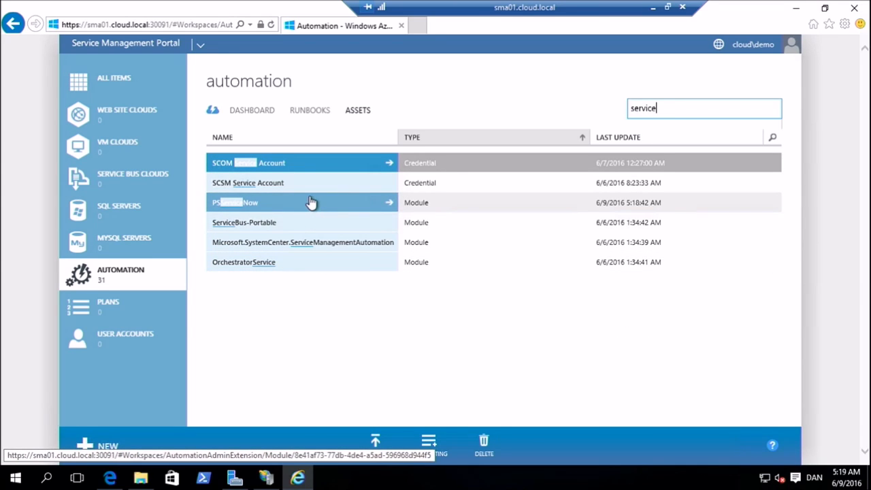
Examine the details and activities of the PSServiceNow module, and return to the asset list
click(310, 202)
scroll(320, 230, down, 1)
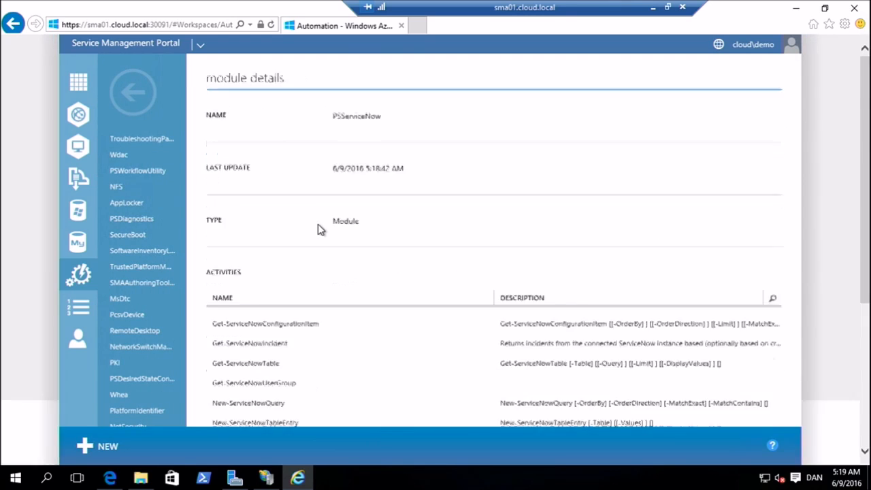
scroll(320, 229, down, 2)
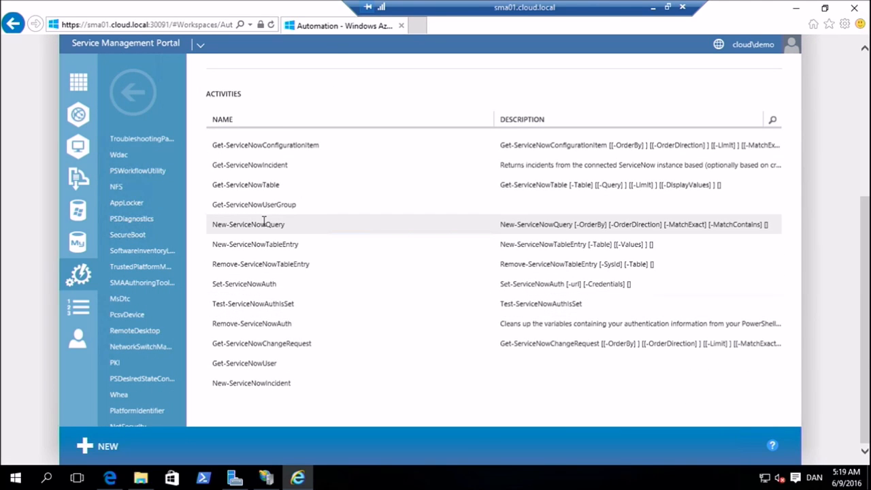
click(133, 95)
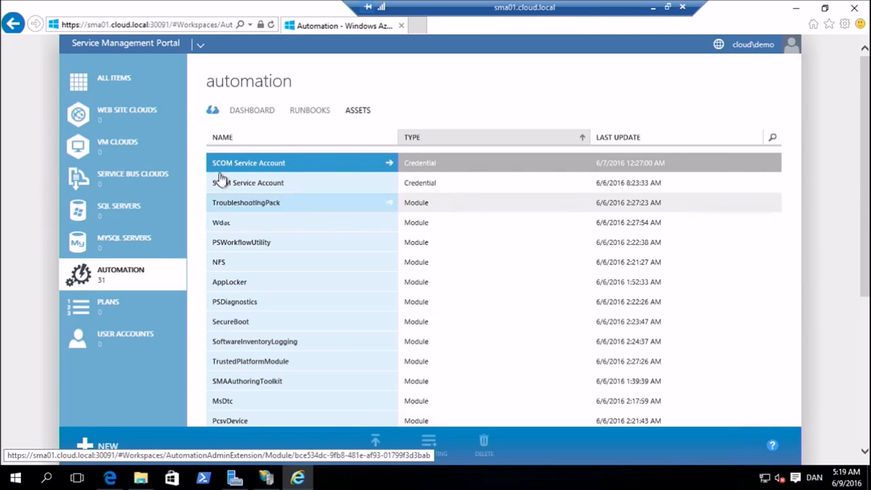
Open the draft version of the New-SnowIncident runbook for authoring
click(307, 109)
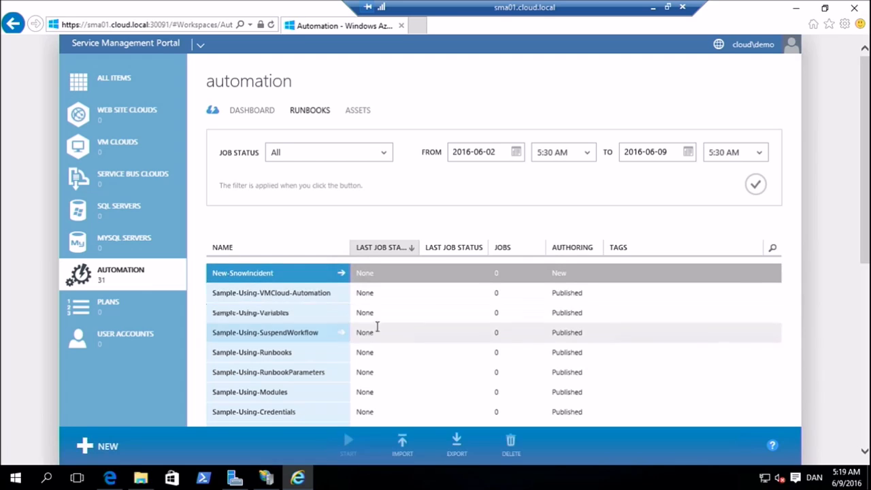
click(320, 274)
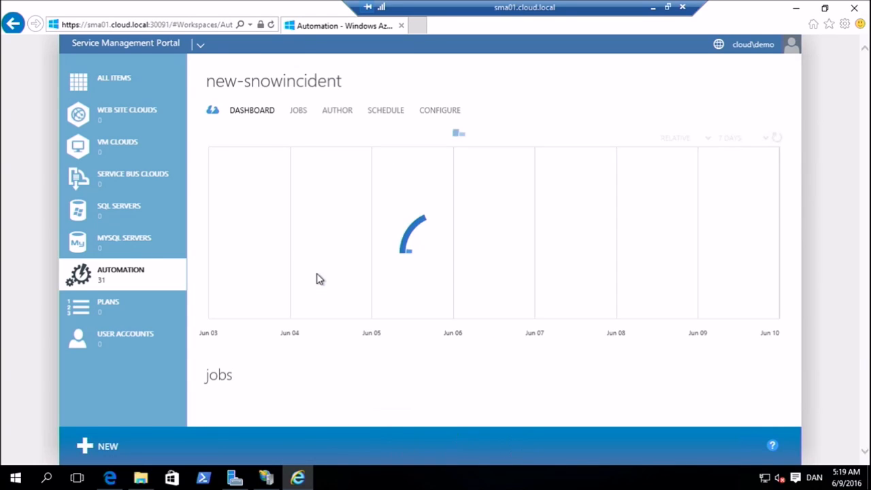
click(332, 111)
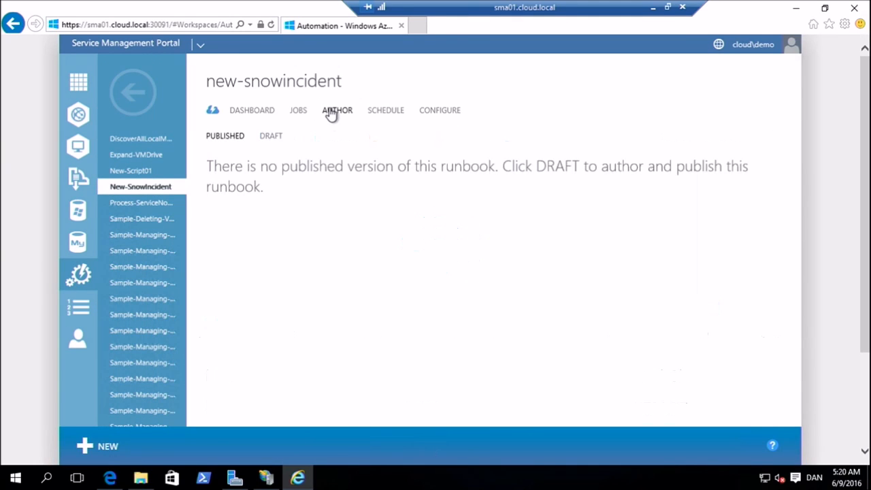
click(269, 136)
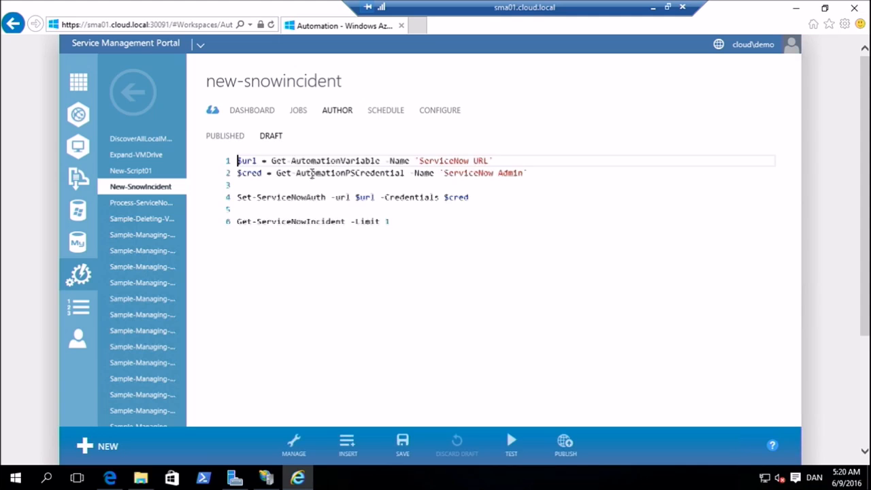
Insert a Get PowerShell Credential setting for SCSM Service Account on a new line below the script, and delete the inserted line
click(410, 229)
key(Return)
key(Return)
key(Return)
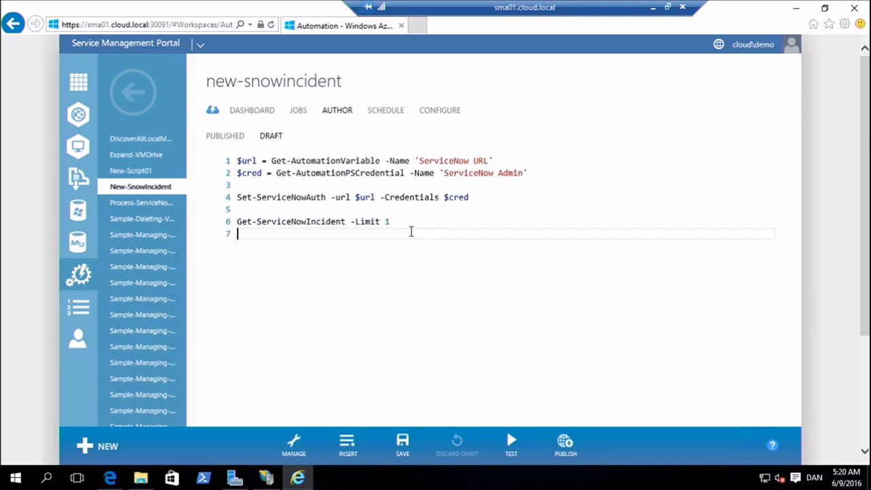
click(351, 452)
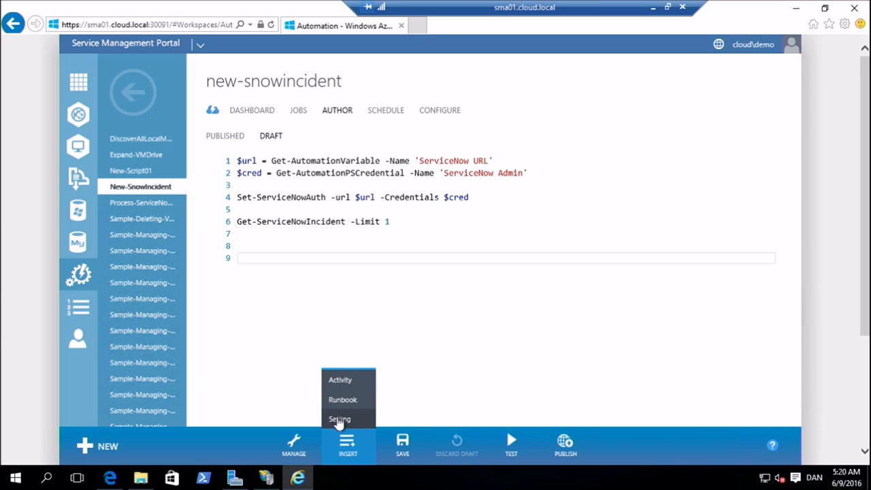
click(338, 420)
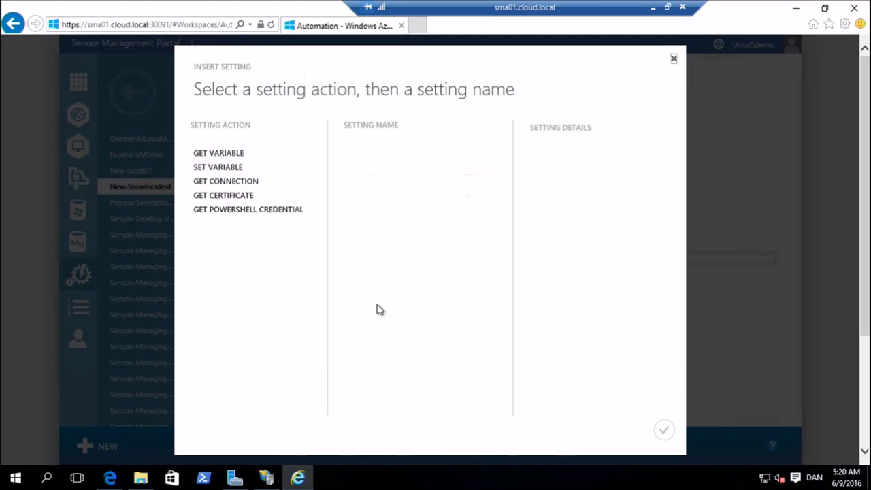
click(266, 214)
click(416, 183)
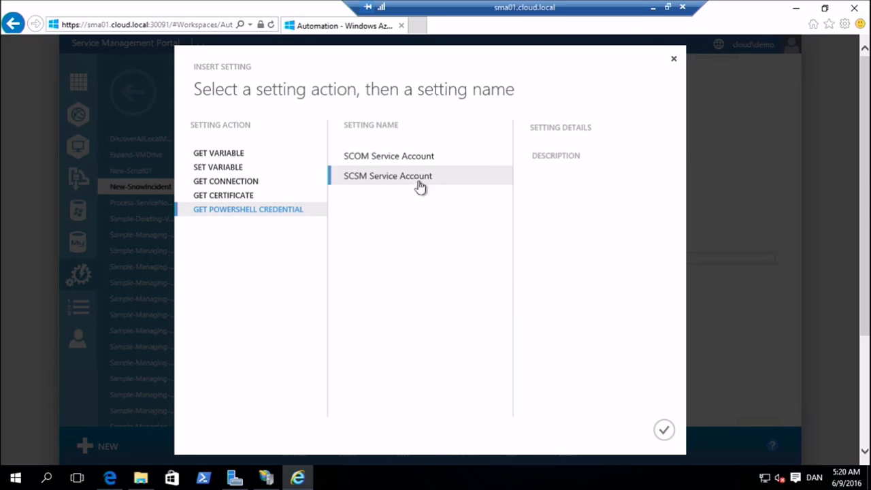
click(662, 430)
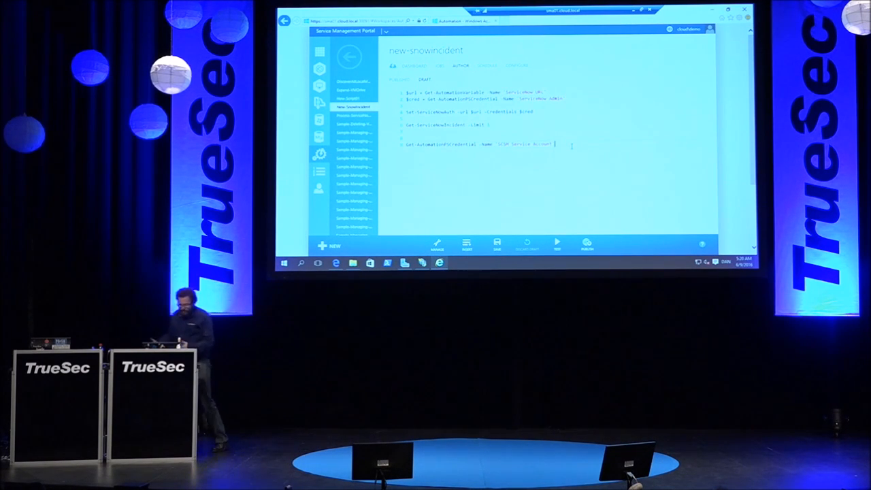
key(shift+Home)
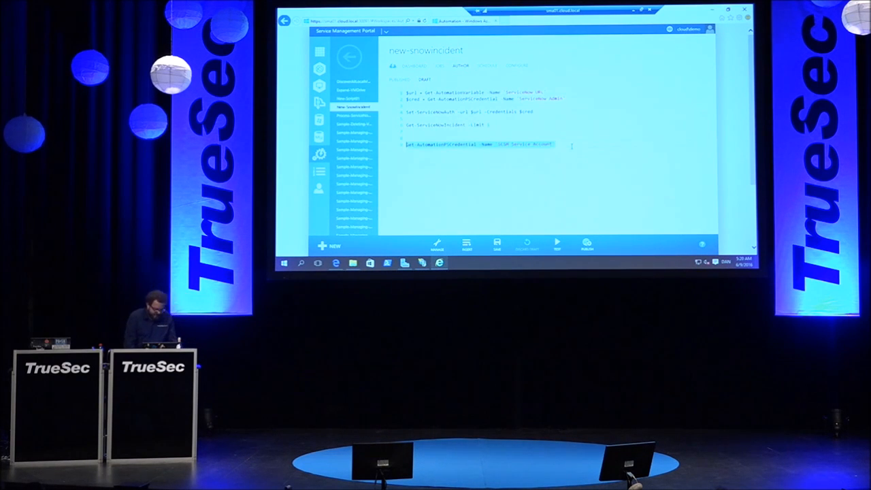
key(BackSpace)
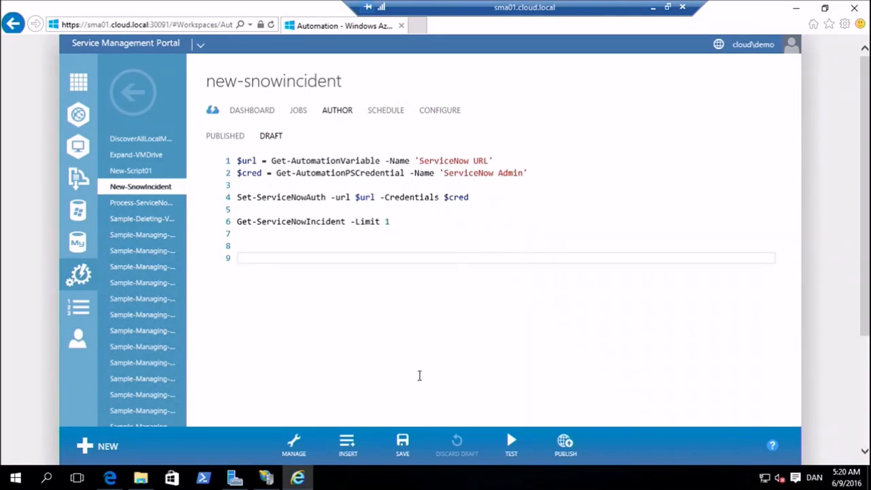
Insert the New-ServiceNowIncident activity from the PSServiceNow module below the runbook script
click(347, 442)
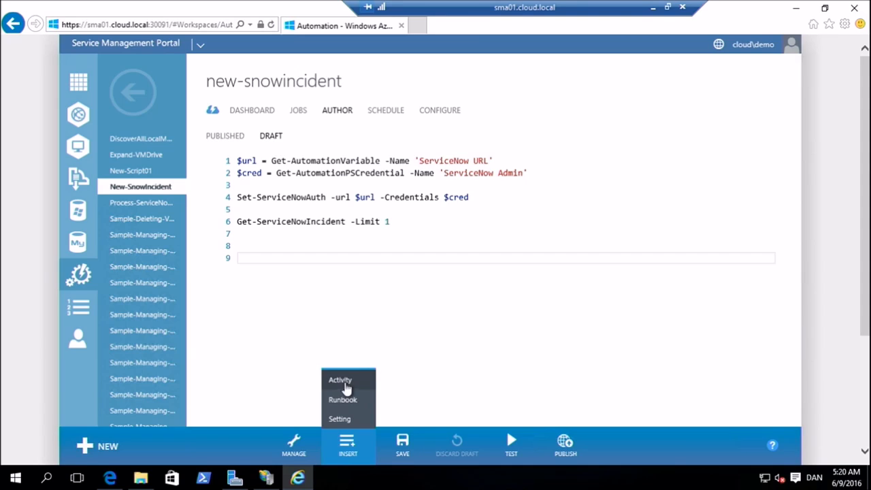
click(343, 381)
scroll(249, 237, down, 15)
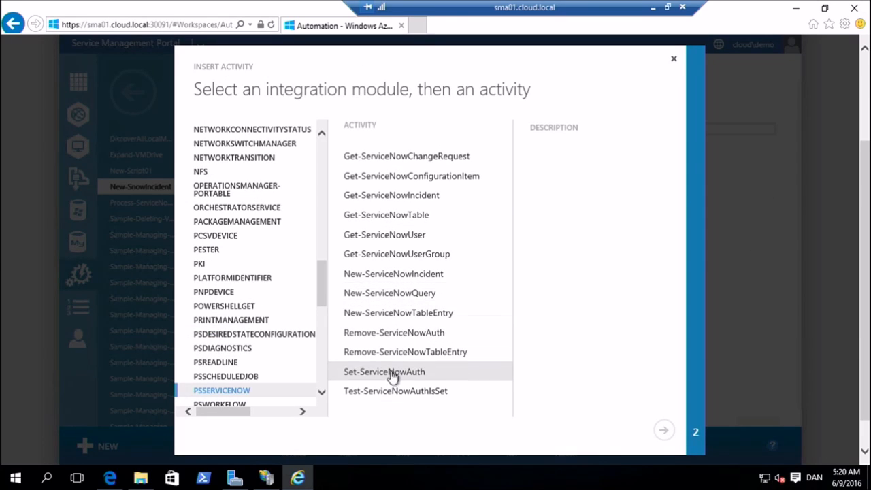
click(387, 279)
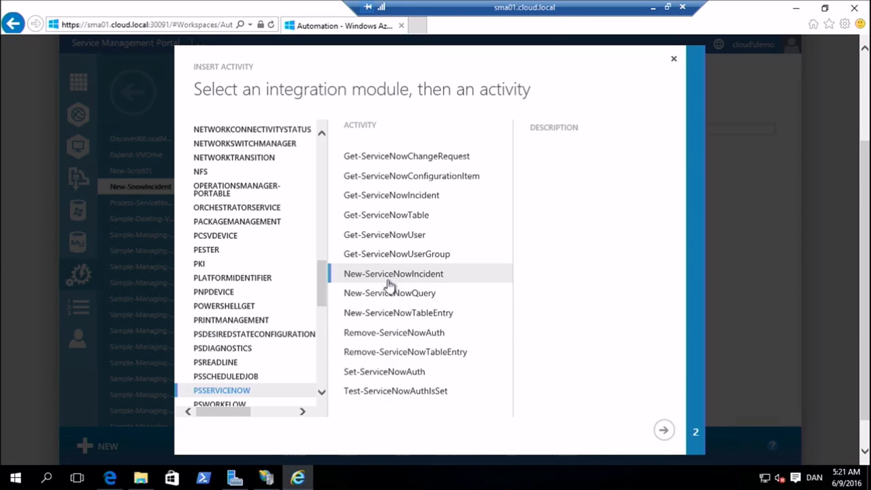
click(662, 432)
click(665, 432)
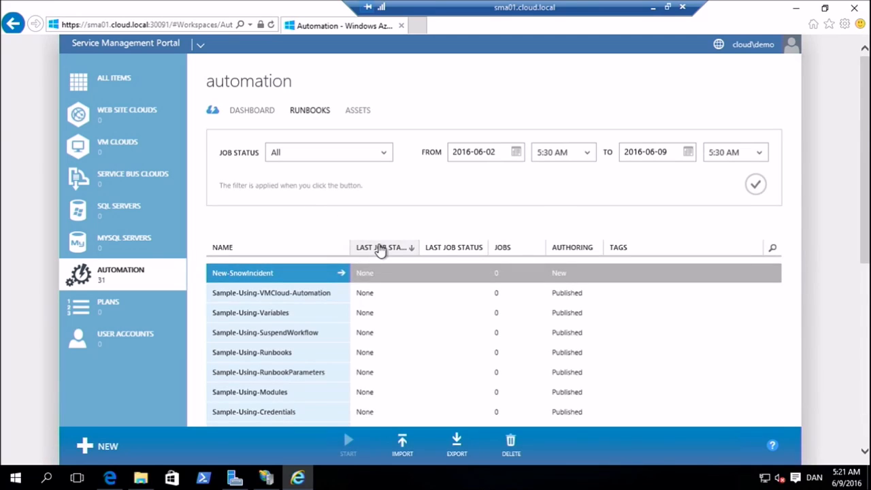
scroll(371, 252, down, 2)
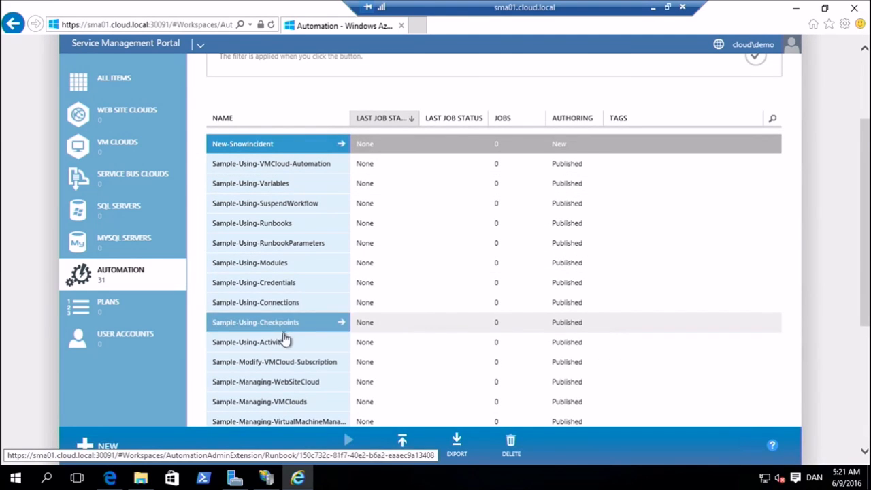
scroll(282, 340, down, 2)
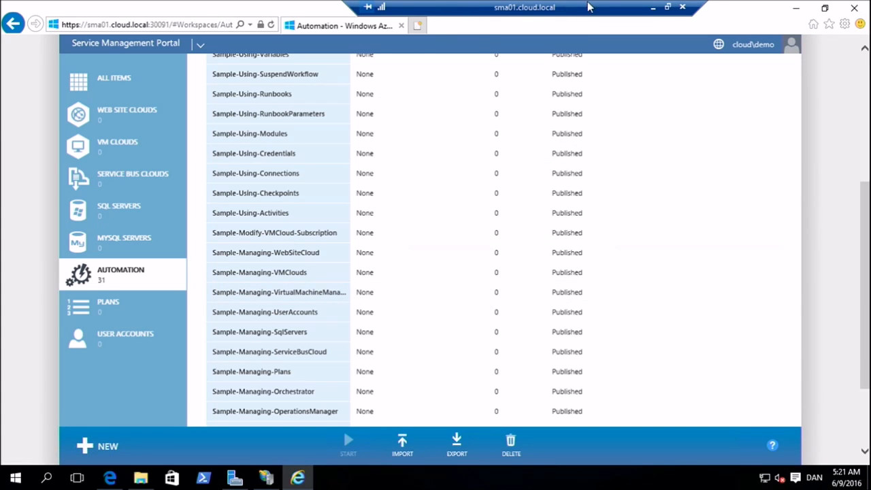
Switch from the remote session to PowerPoint, and present the slide show from the demo slide through to the OMS/Azure Automation slide
click(652, 11)
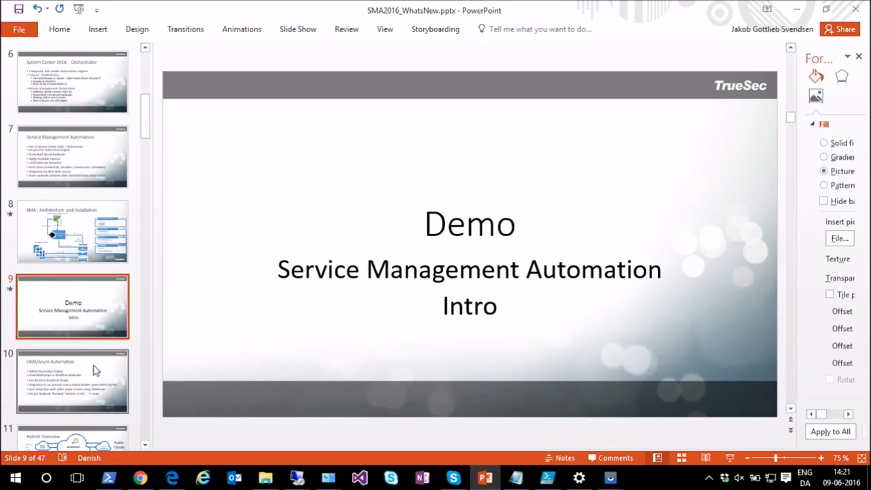
click(730, 457)
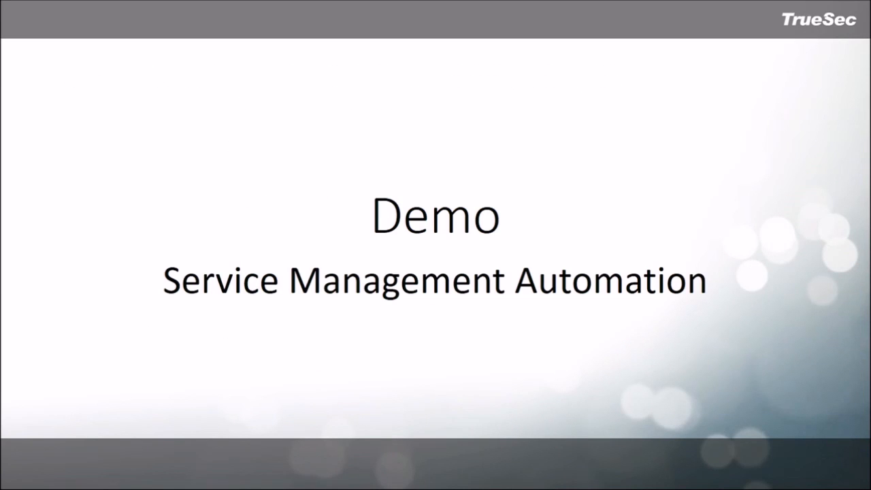
key(Right)
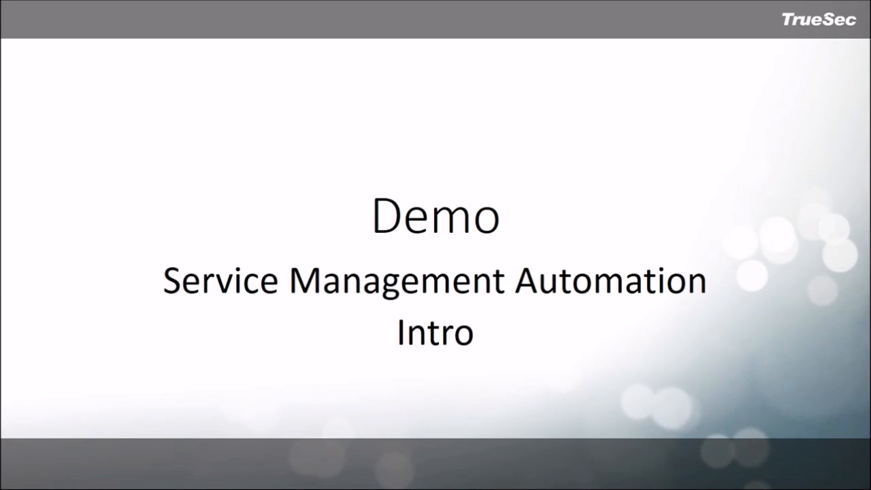
key(Right)
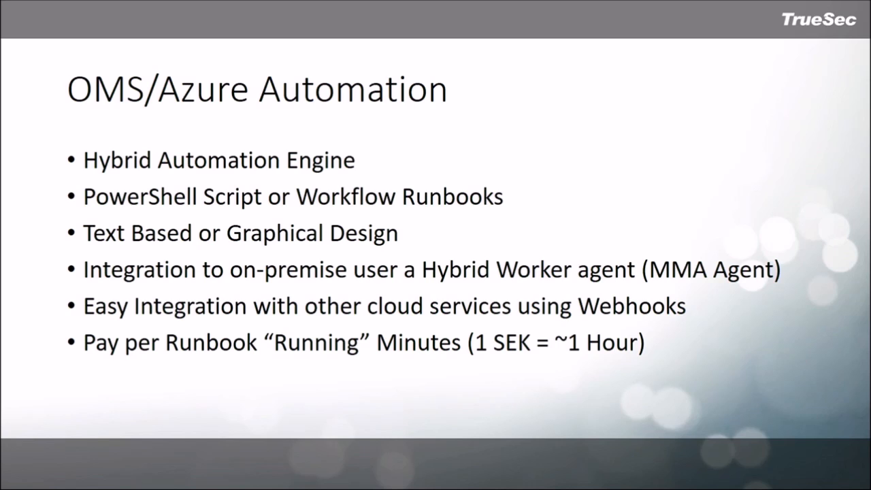